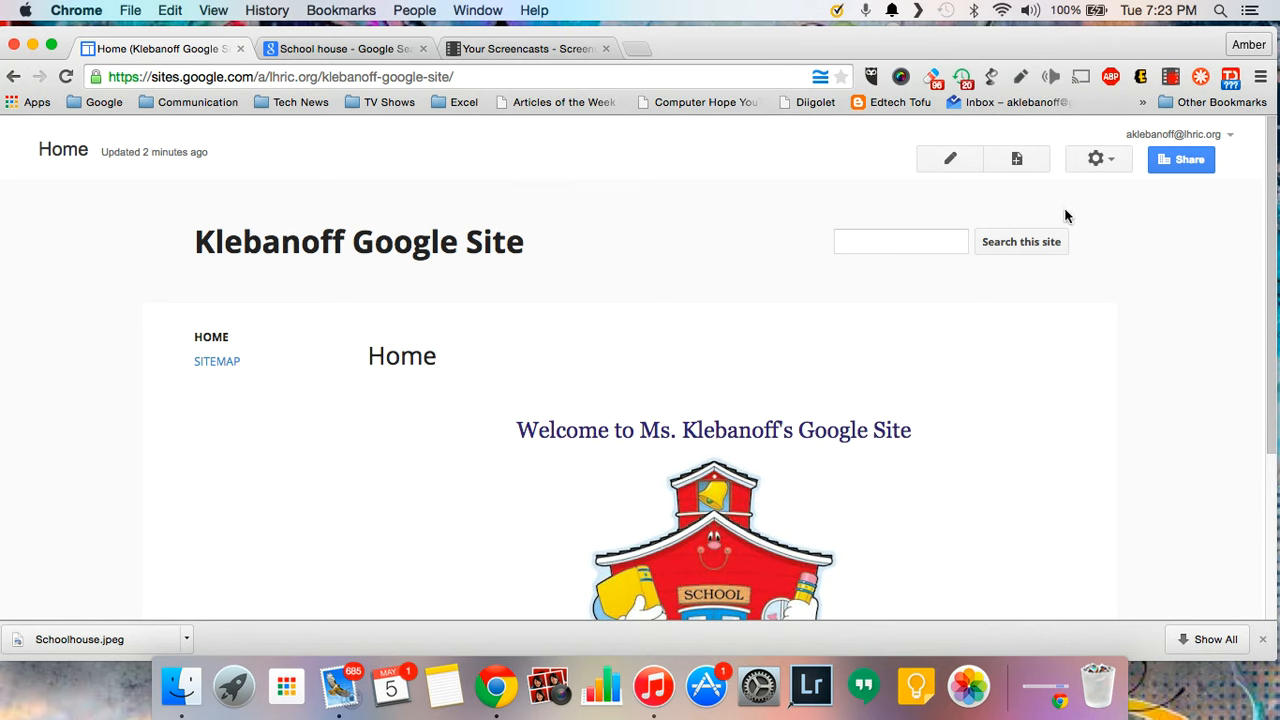
- Open the gear (More actions) dropdown at the top right of the Home page
left_click(1118, 163)
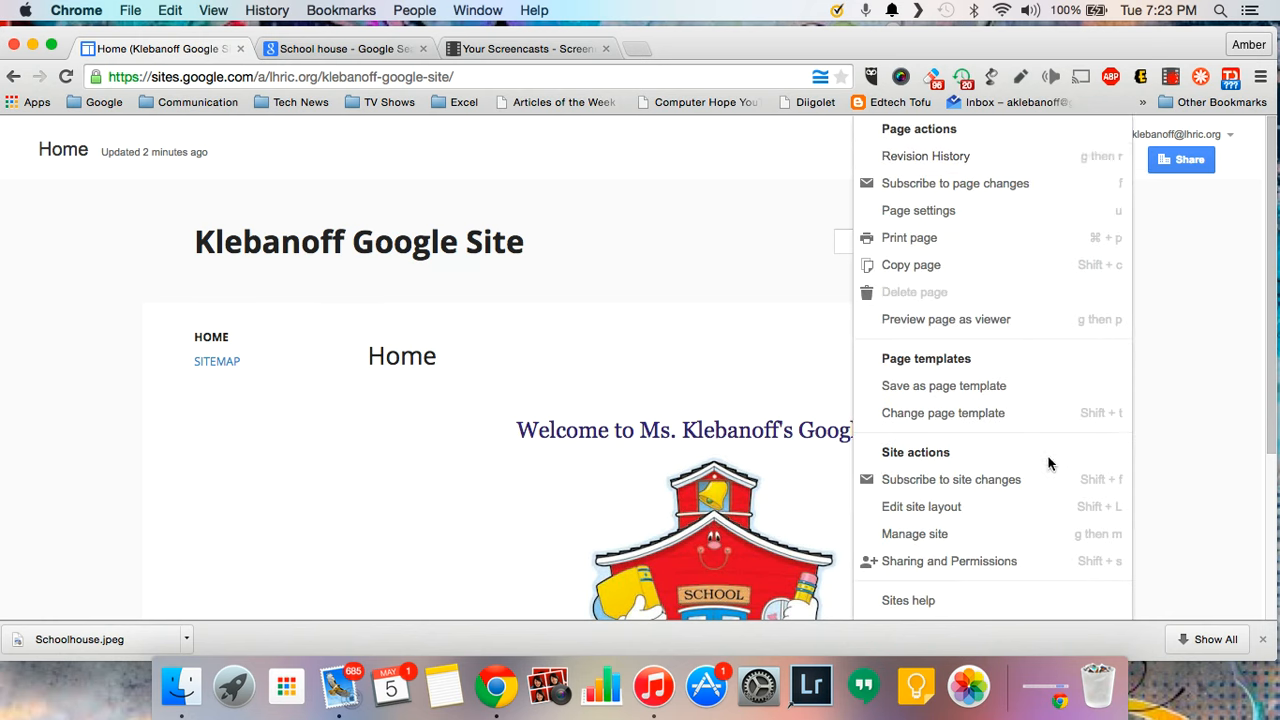
- In Manage site, change the site name to 'Ms. Klebanoff's Google Site' and save
left_click(1045, 533)
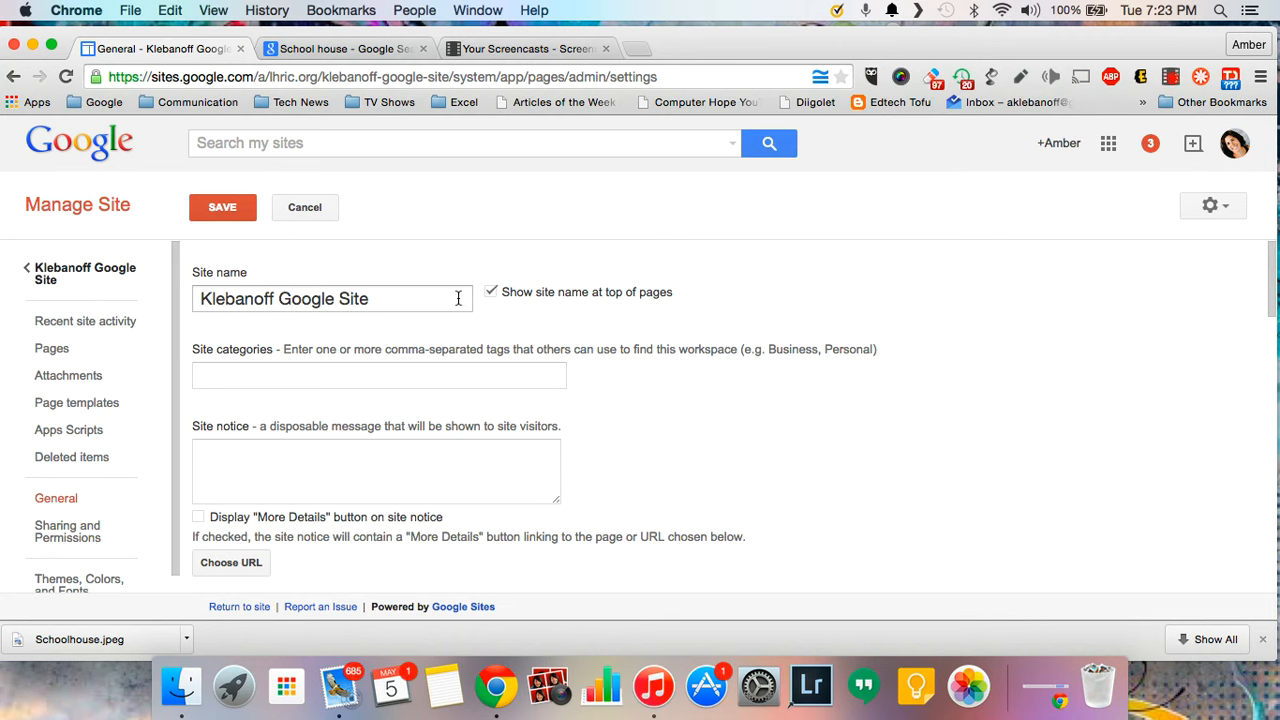
left_click(200, 298)
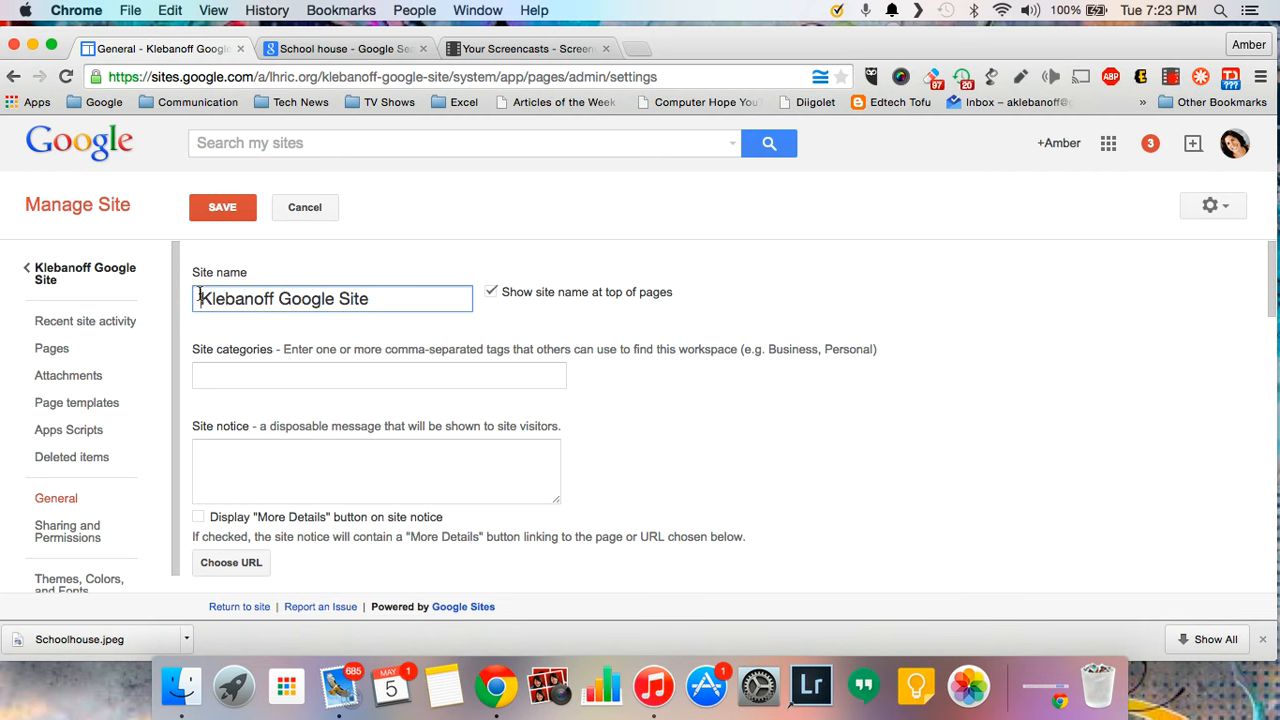
type("Ms.")
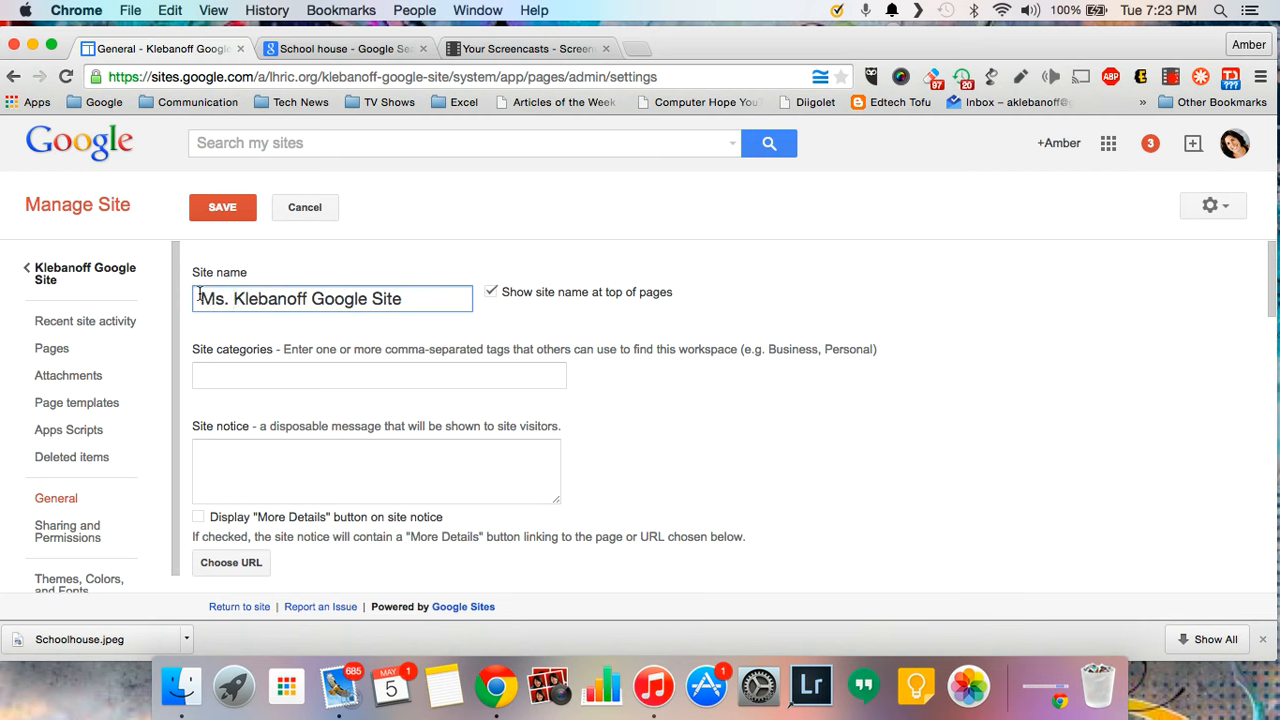
left_click(307, 298)
type("'s")
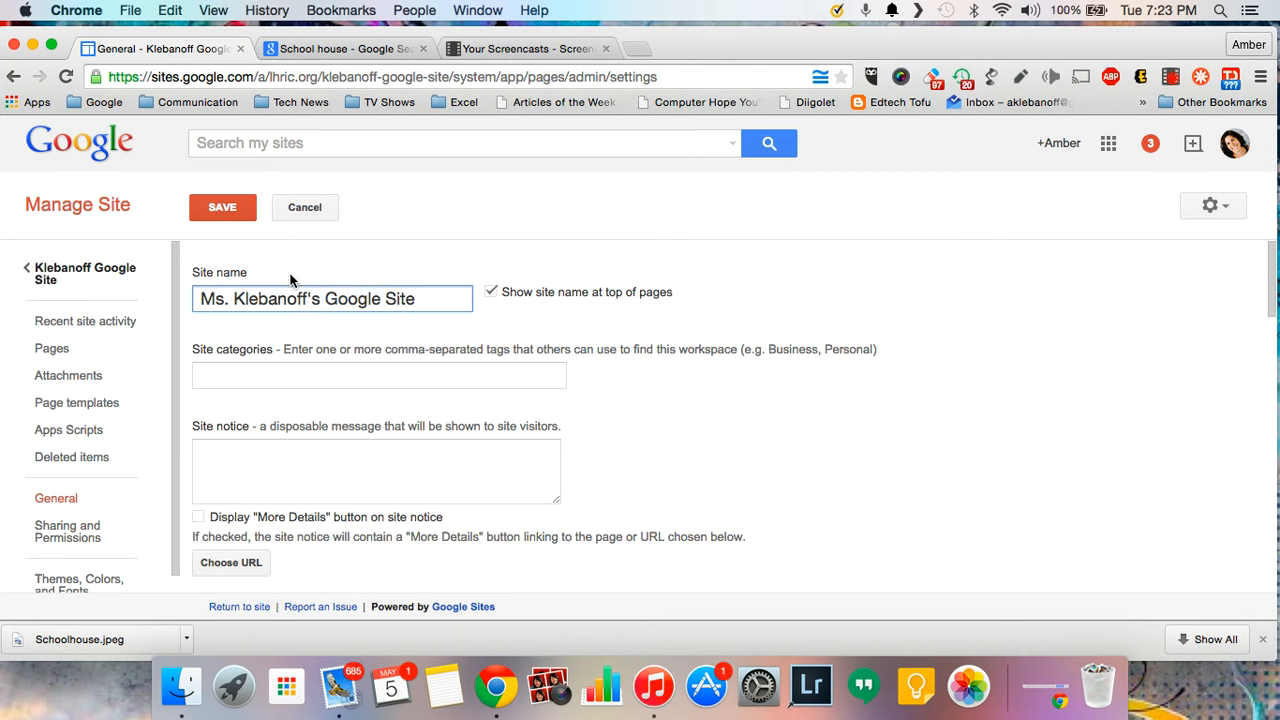
left_click(234, 204)
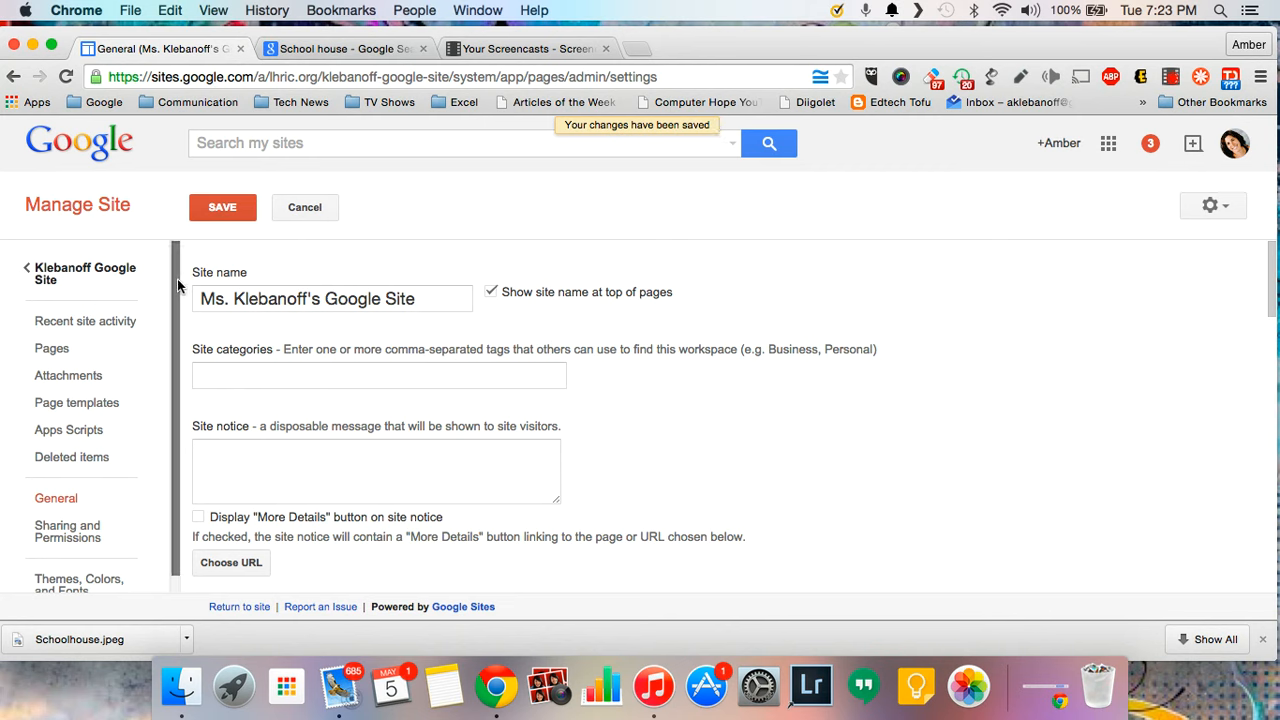
left_click_drag(177, 278, 178, 318)
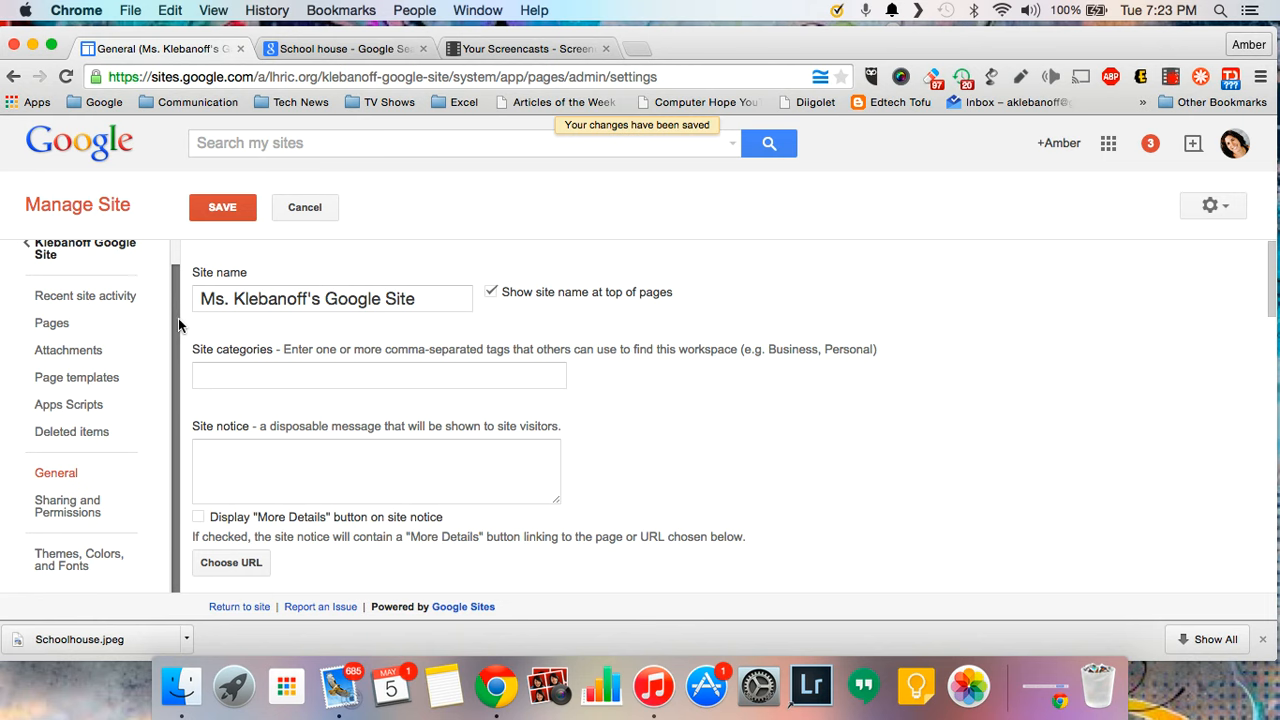
- Set the site's sharing visibility to Public on the web and save it
left_click(68, 512)
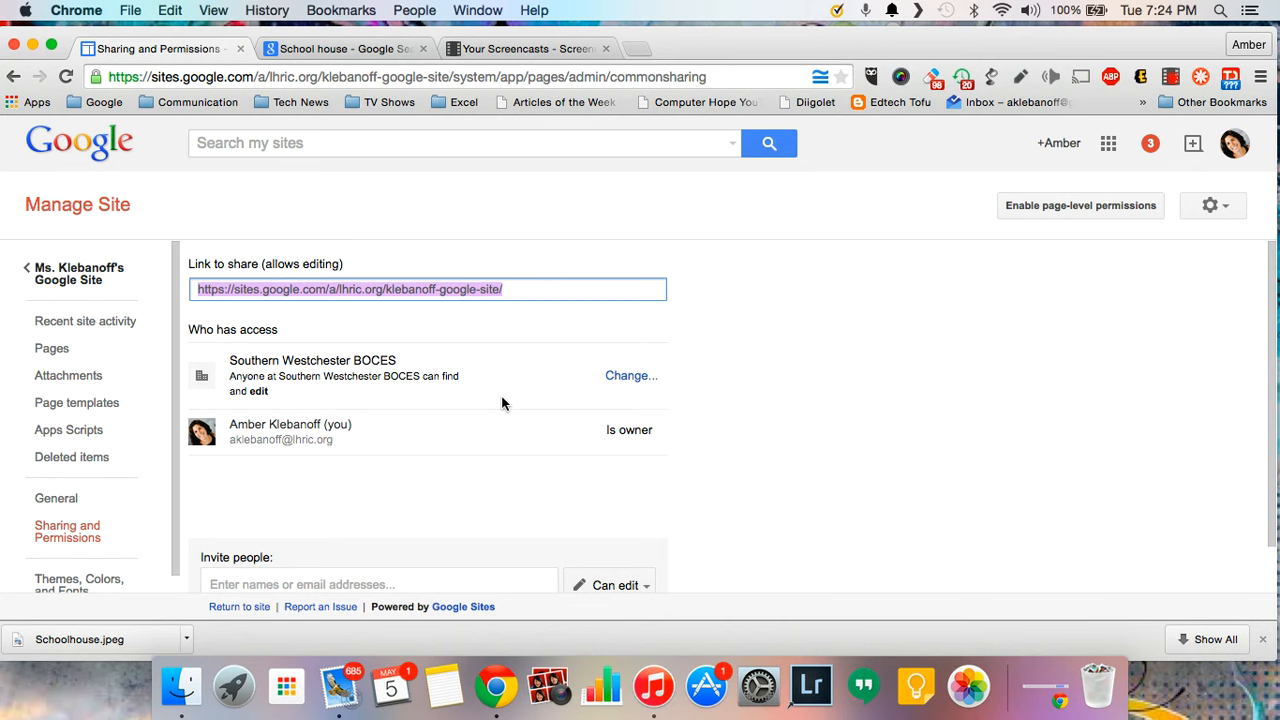
left_click(630, 376)
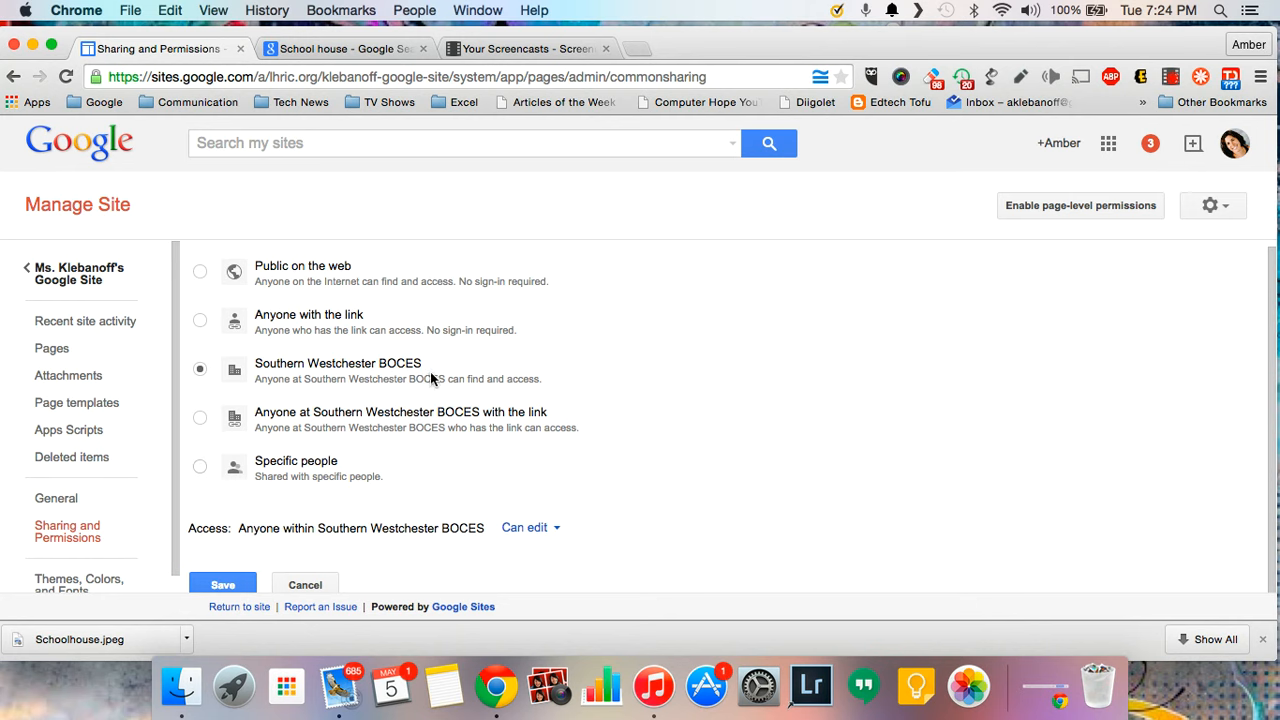
left_click(263, 270)
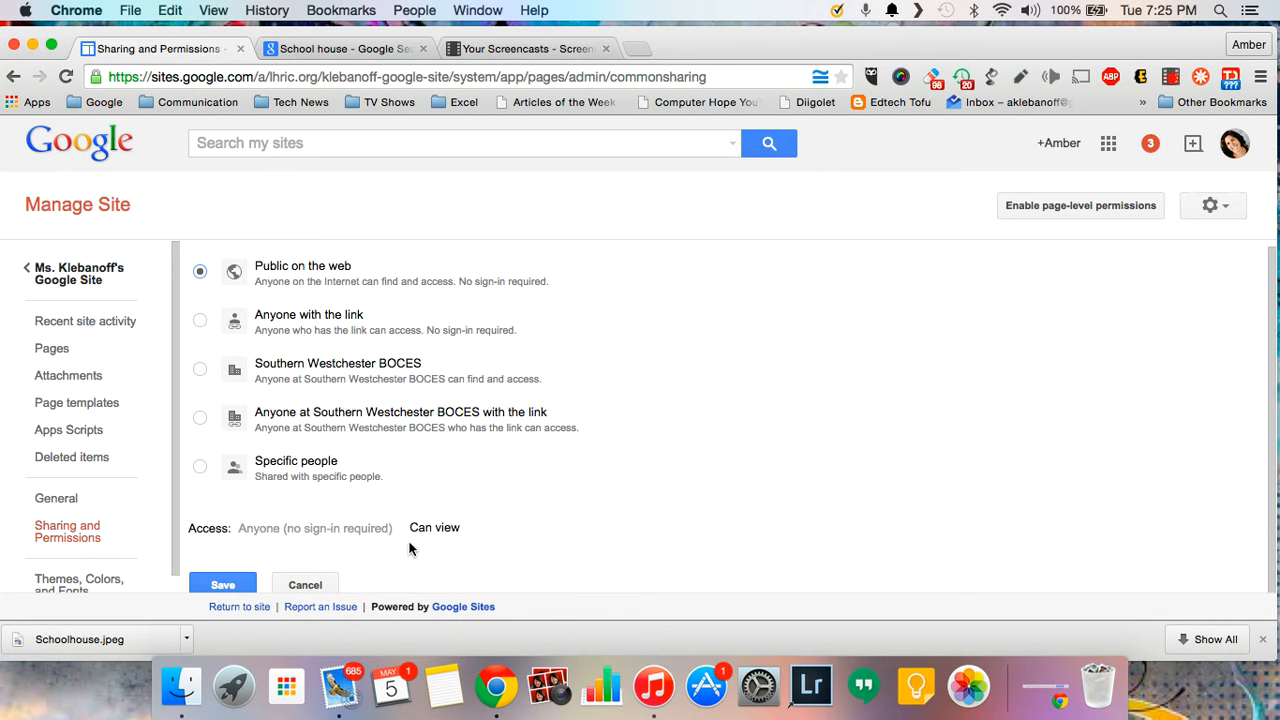
left_click(236, 586)
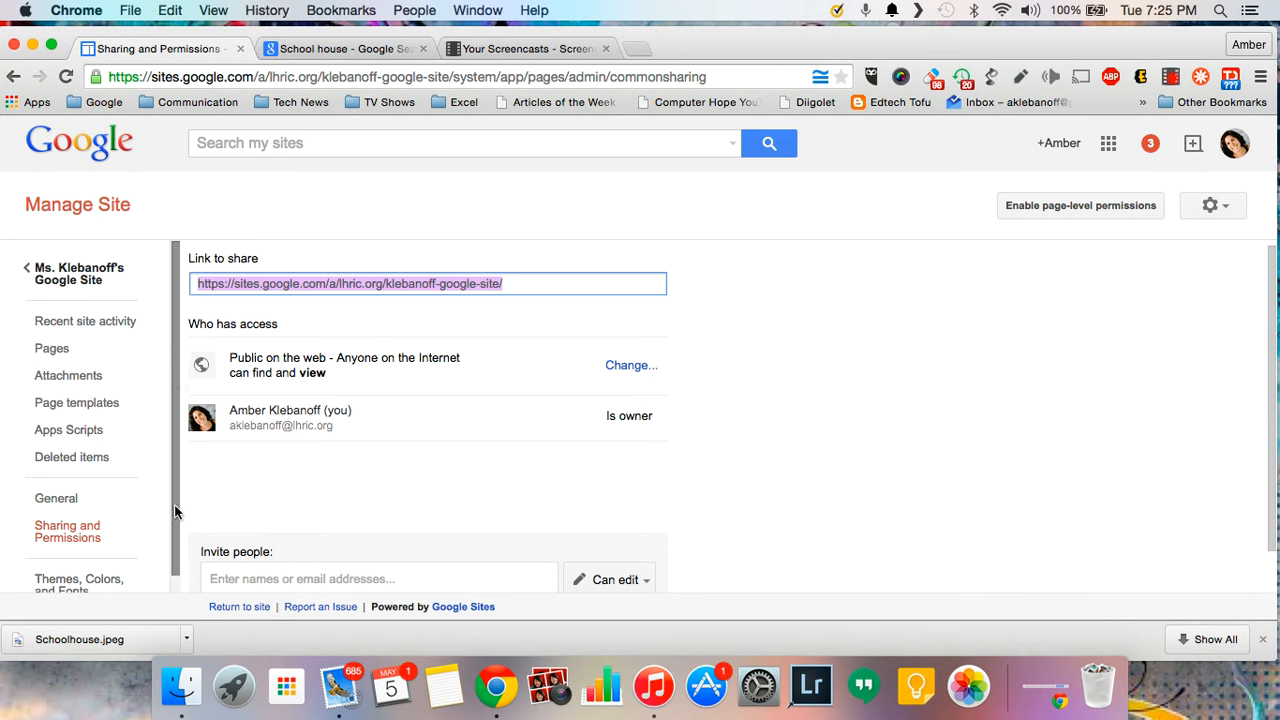
scroll(174, 560, "down", 1)
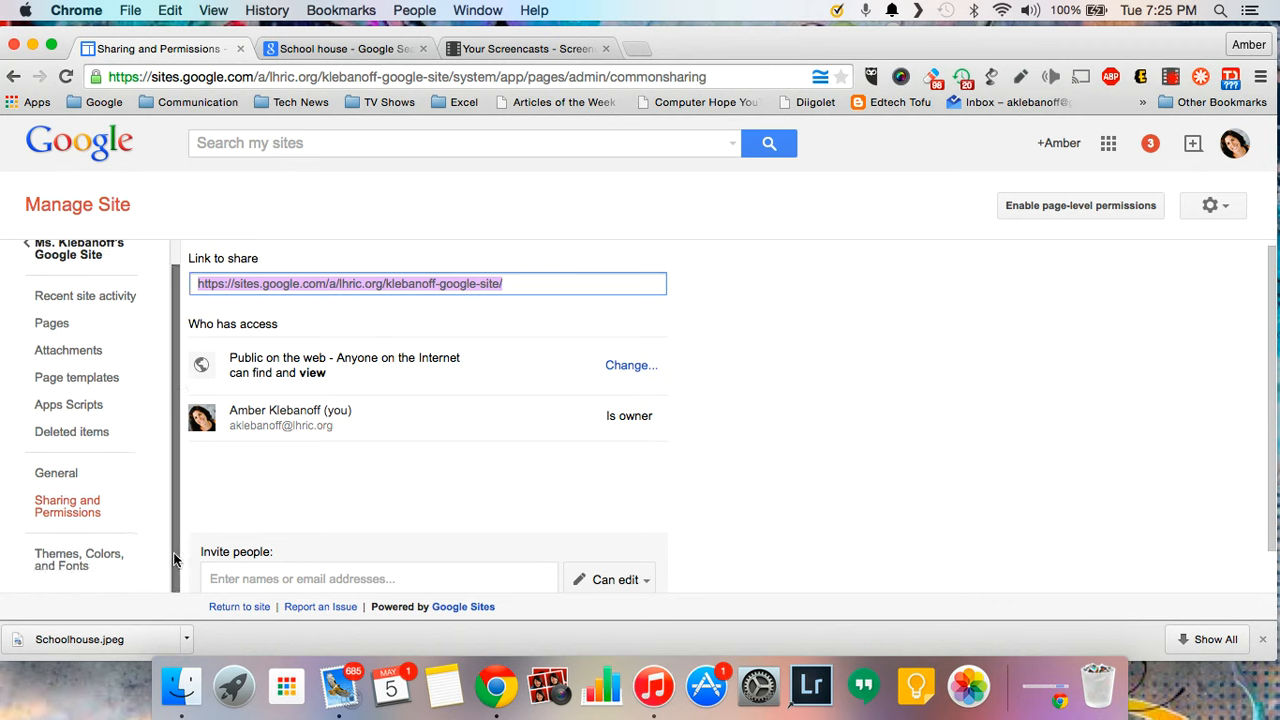
- Open Themes, Colors, and Fonts and browse the base themes, keeping Ski
left_click(78, 565)
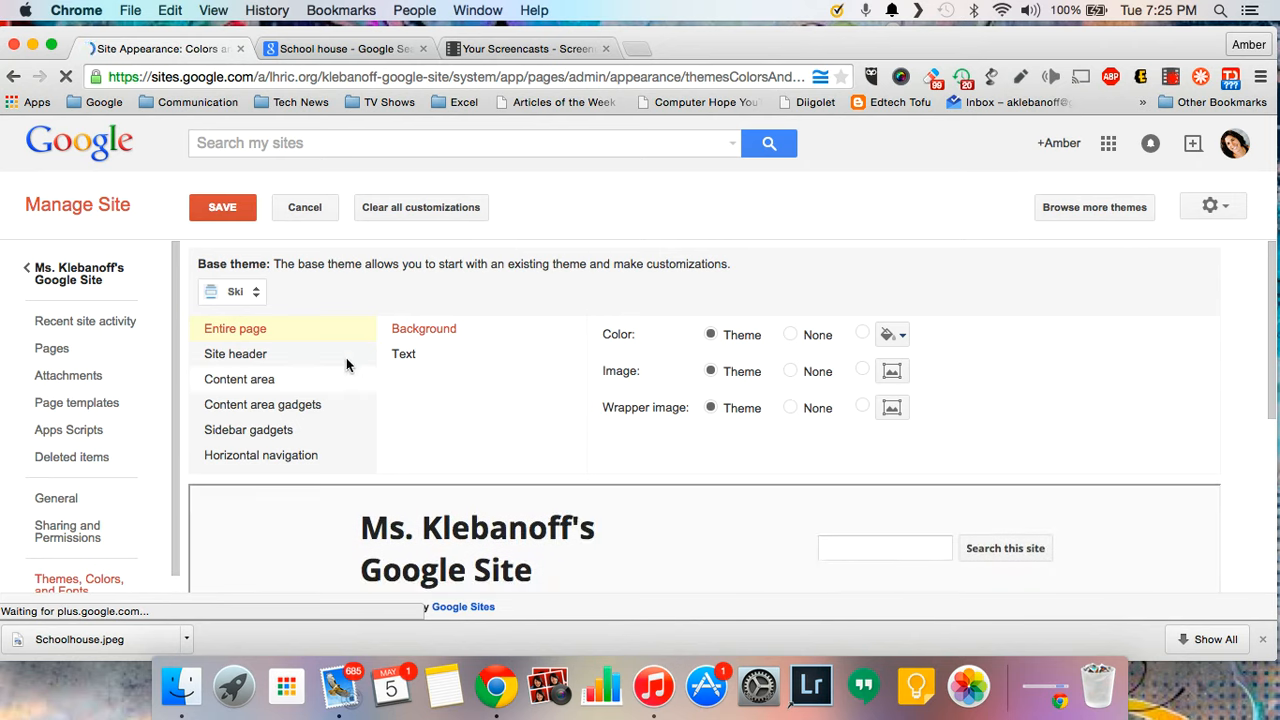
scroll(346, 357, "down", 5)
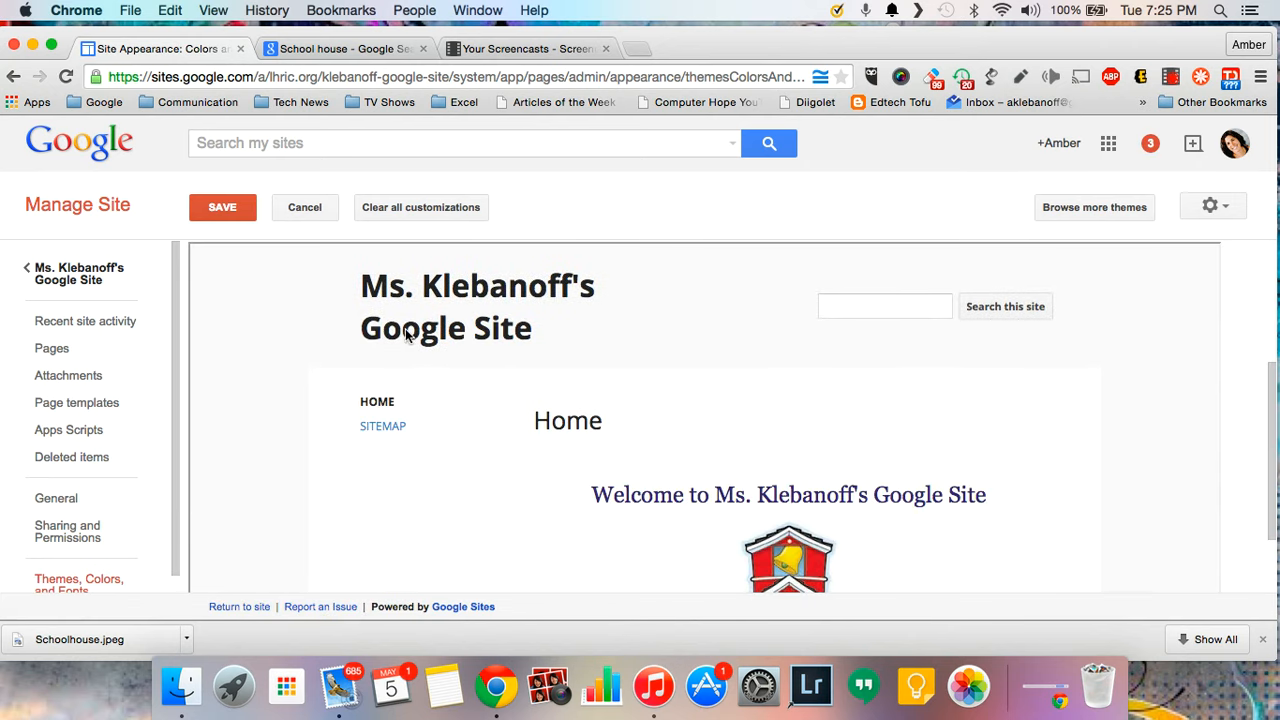
scroll(327, 414, "down", 1)
scroll(327, 414, "up", 3)
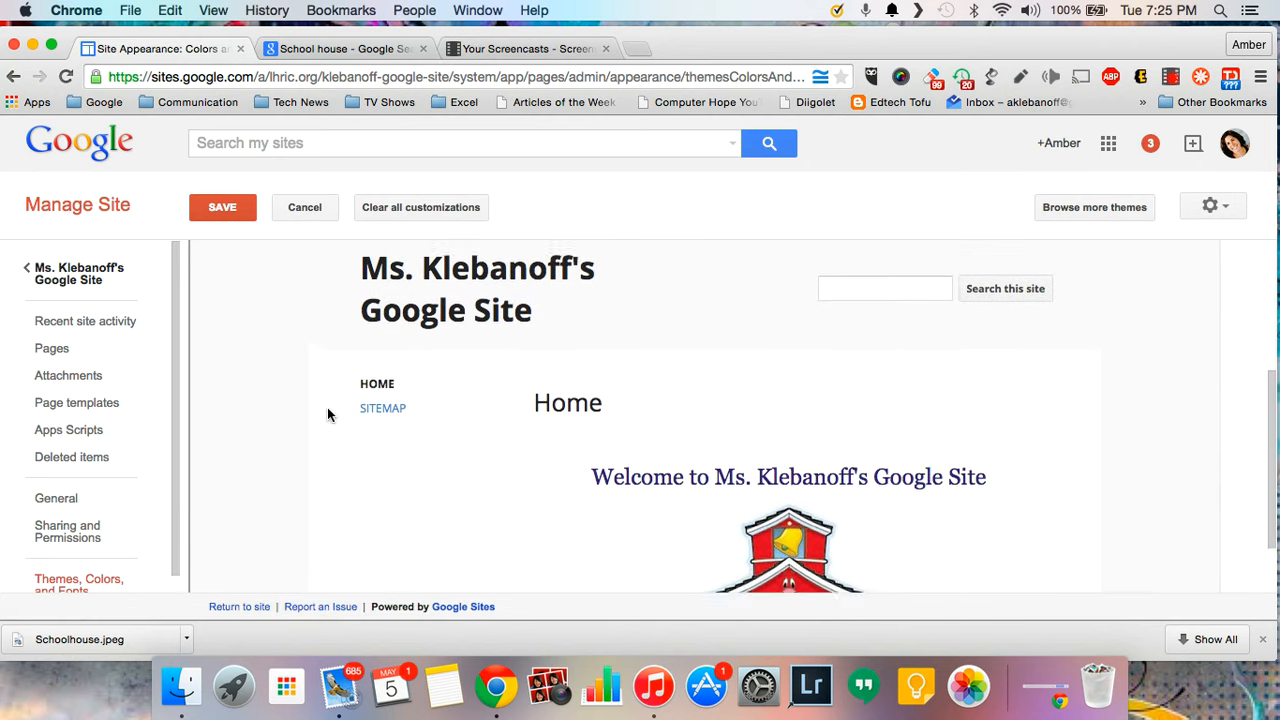
scroll(327, 414, "up", 3)
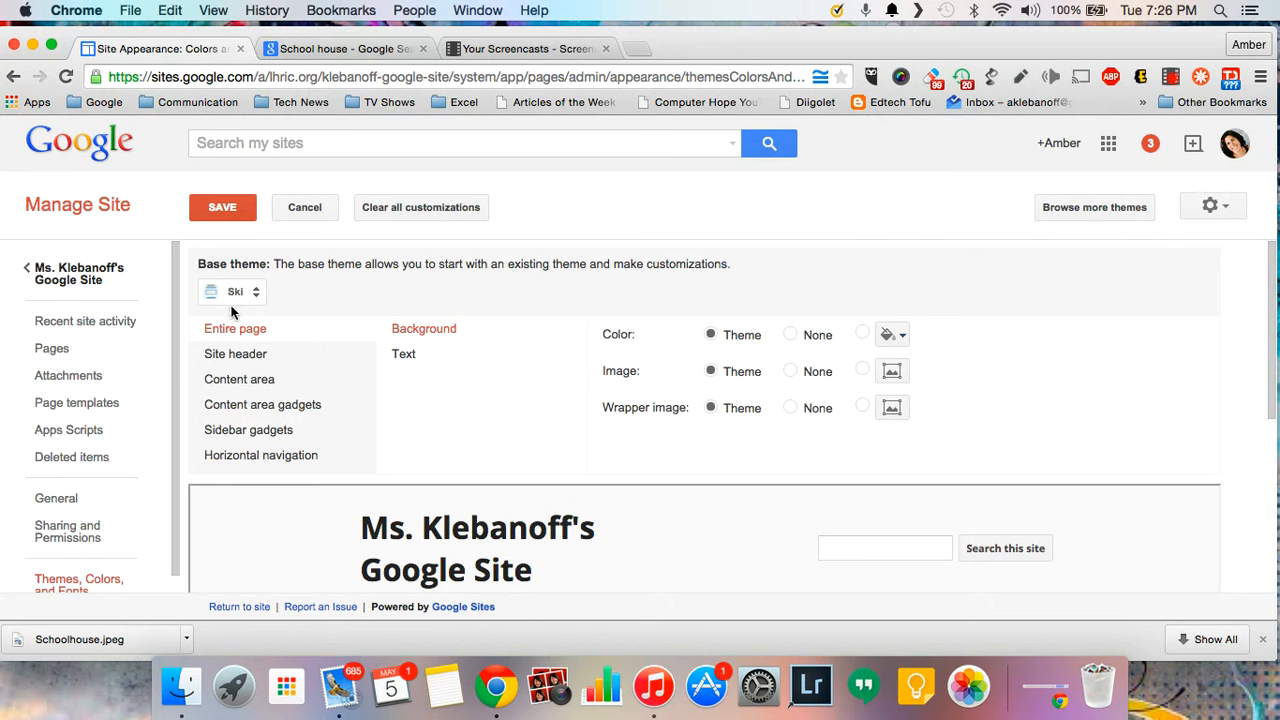
left_click(254, 293)
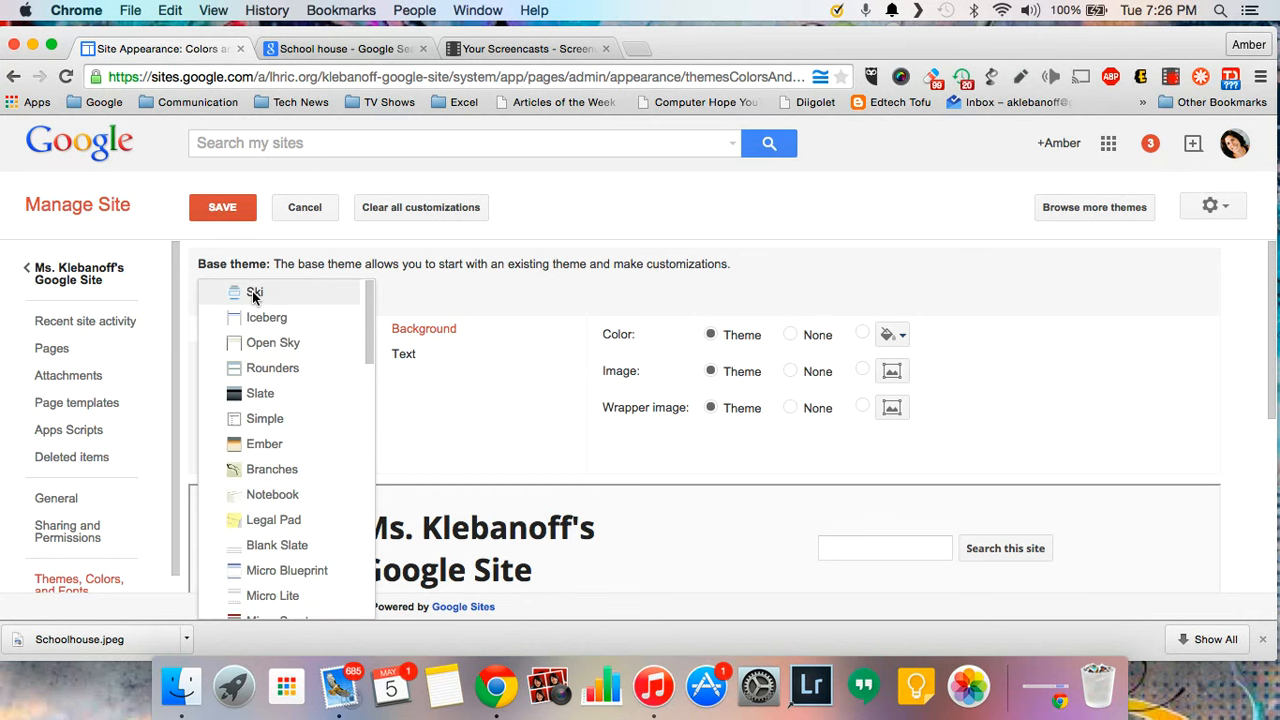
left_click_drag(369, 295, 375, 371)
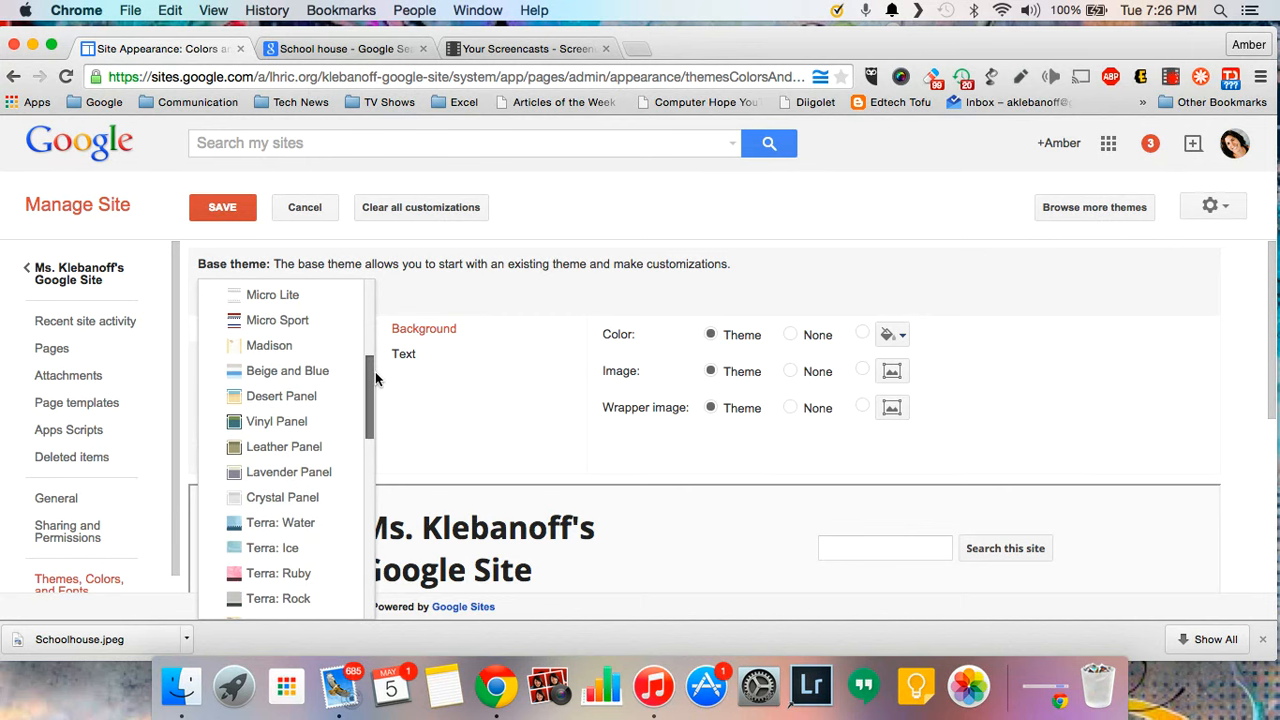
left_click(407, 290)
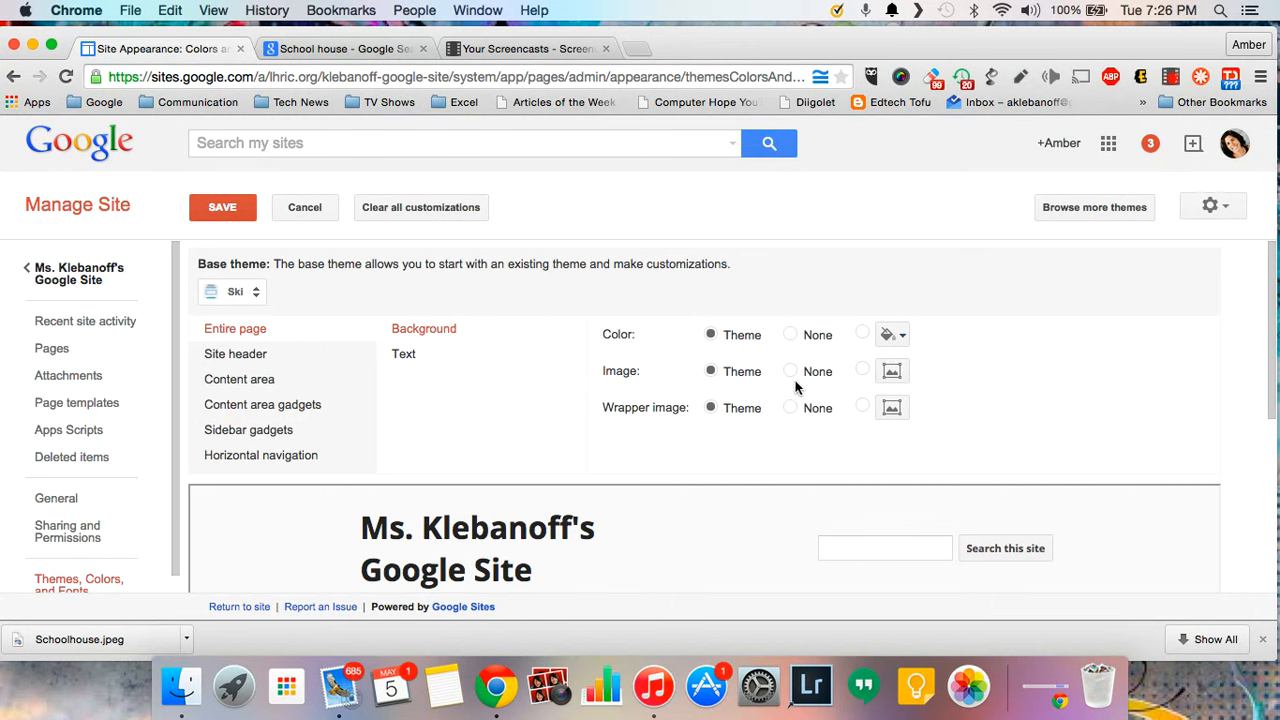
- Review header, content area, gadget and horizontal navigation options, then save the appearance
left_click(314, 362)
left_click(309, 380)
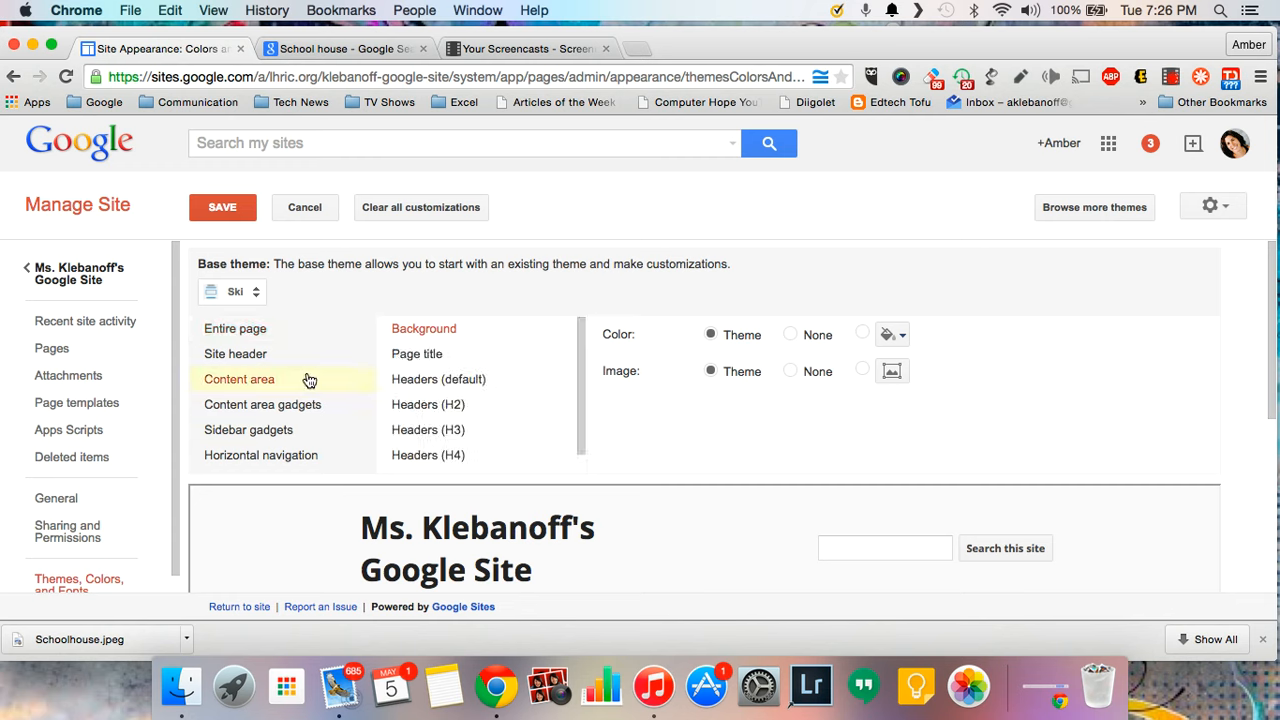
left_click(306, 408)
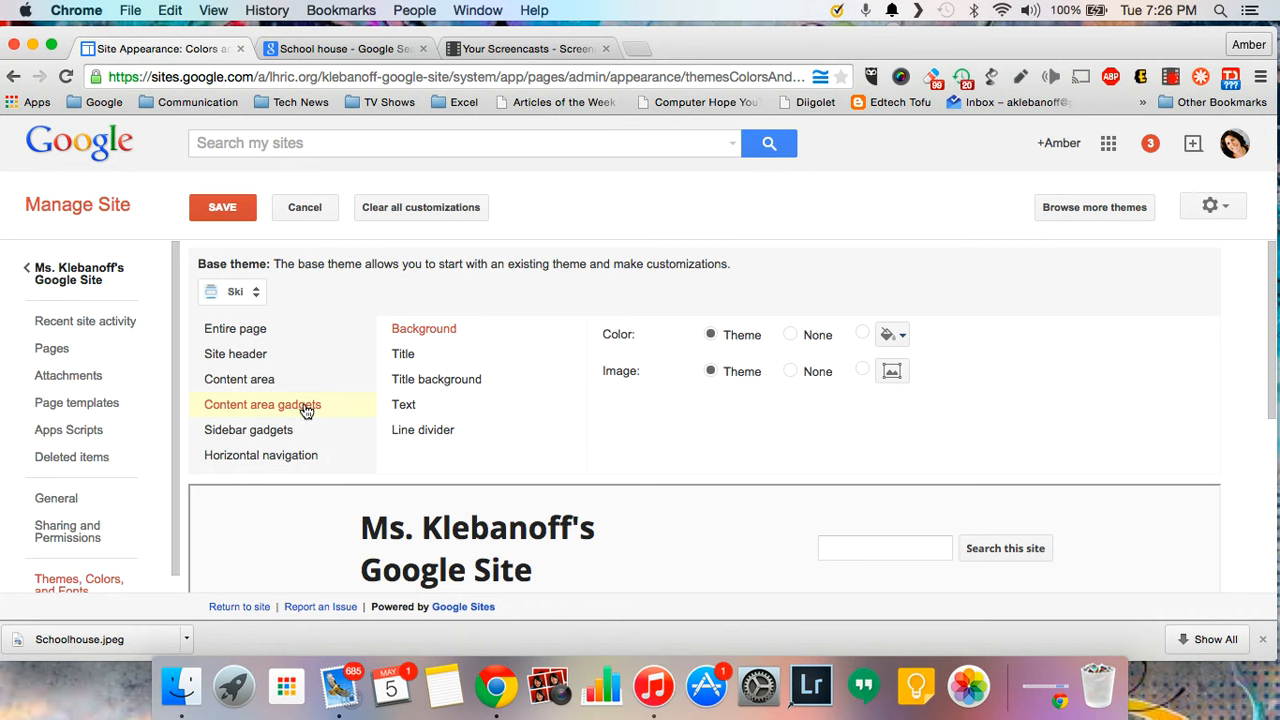
left_click(298, 432)
left_click(297, 458)
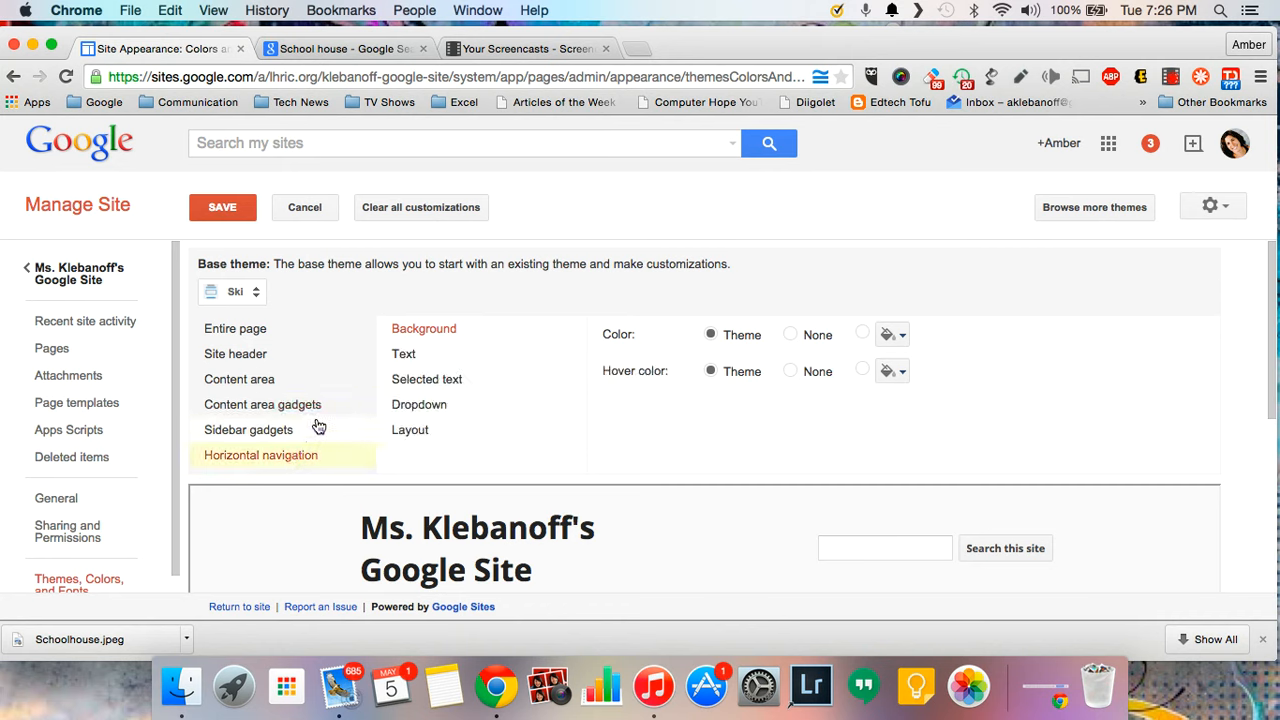
left_click(241, 212)
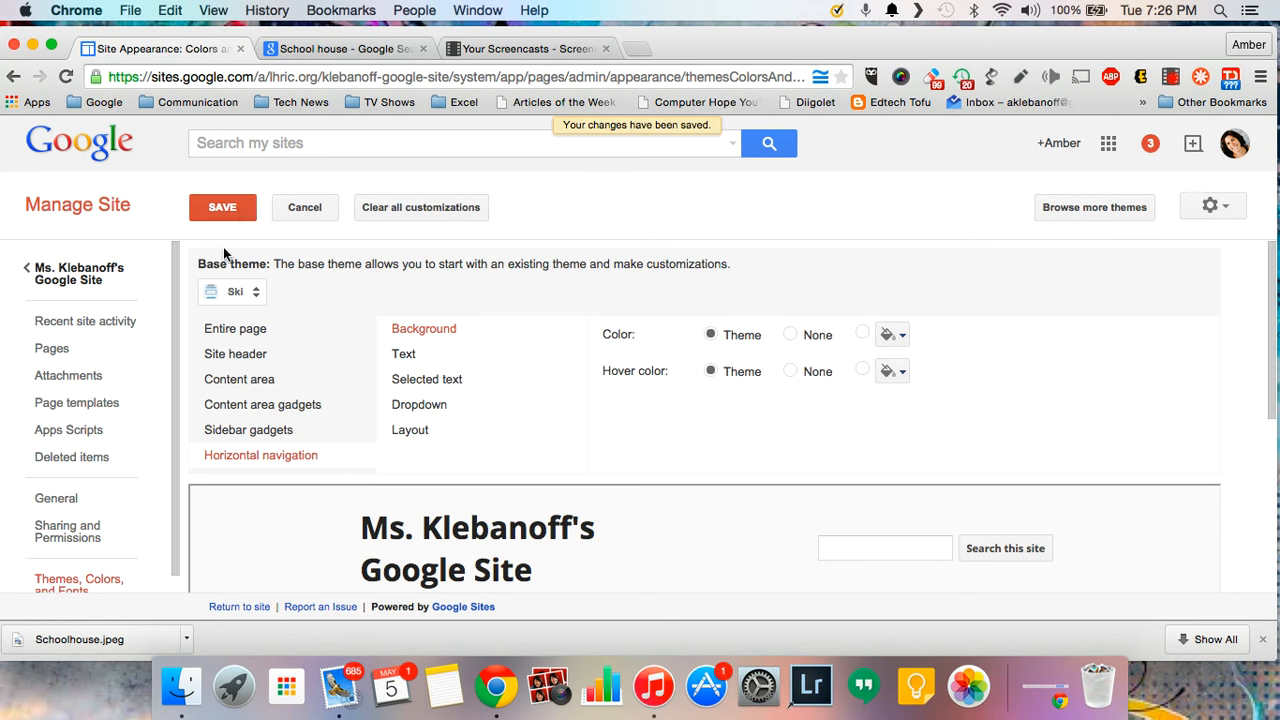
- Go back to the Home page via the site name link in the Manage Site sidebar
left_click(75, 280)
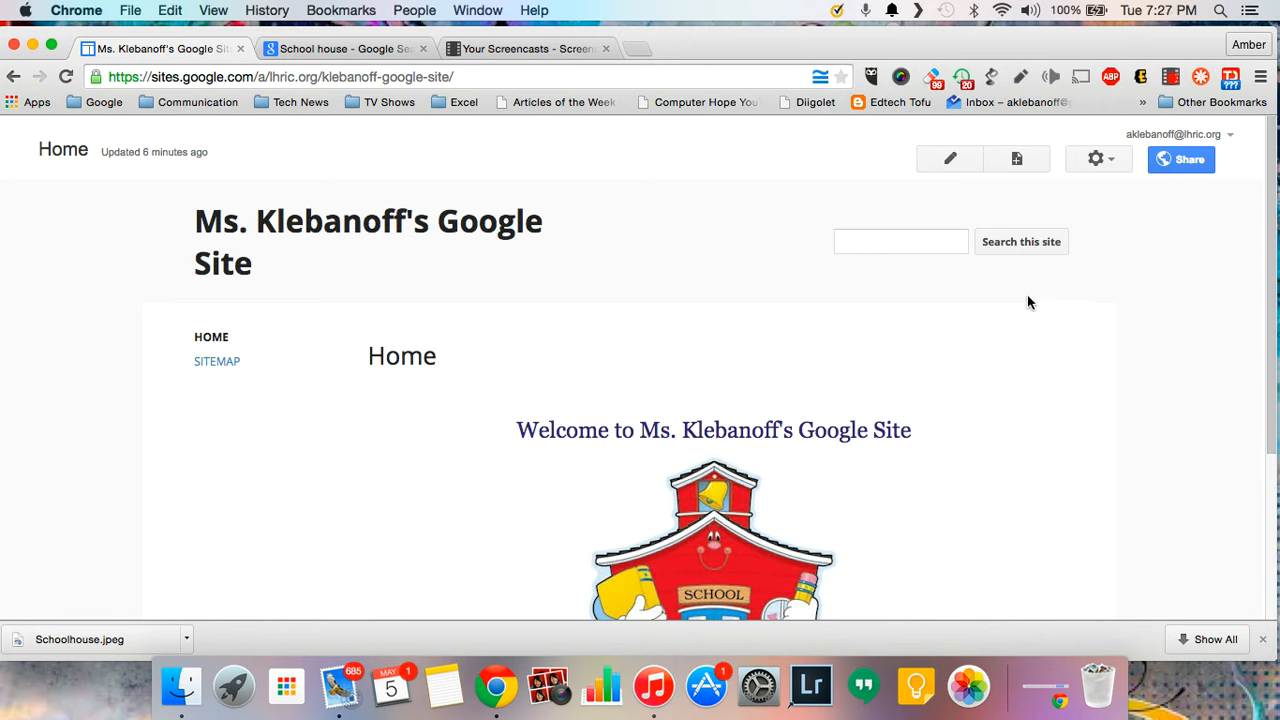
- Create a top-level Web Page named ELA
left_click(1018, 162)
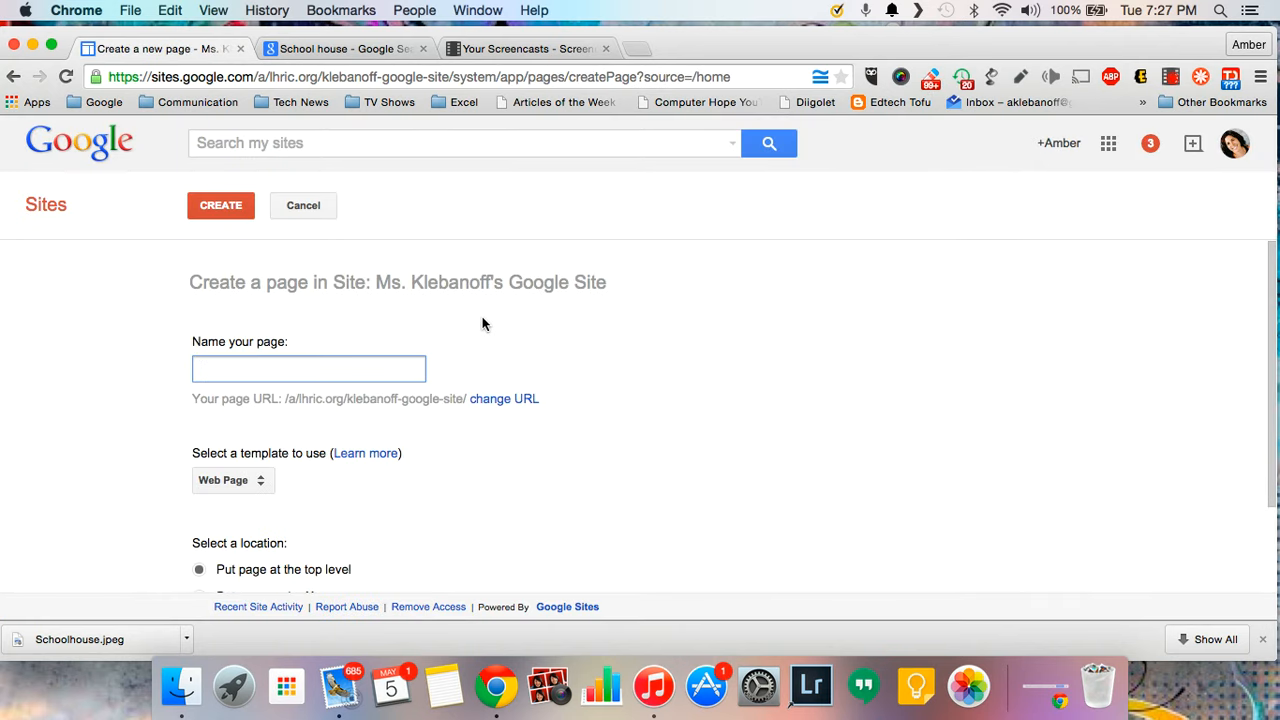
type("ELA")
left_click(266, 486)
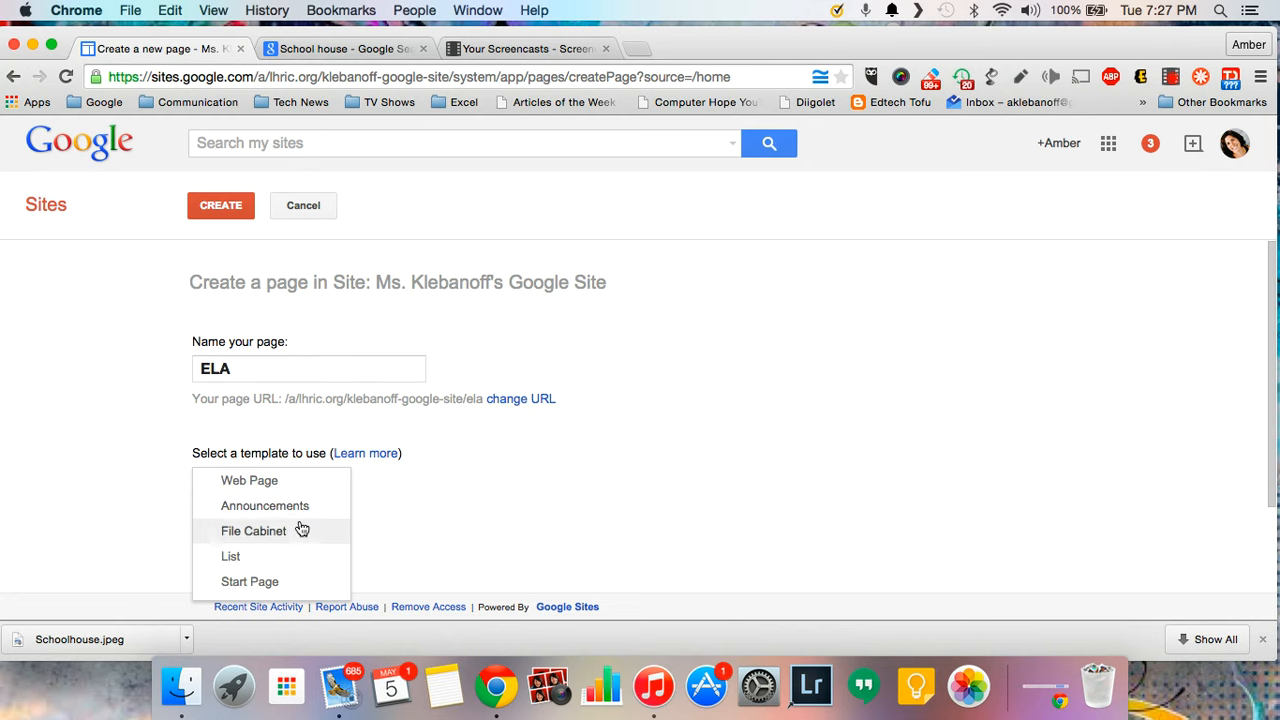
left_click(306, 484)
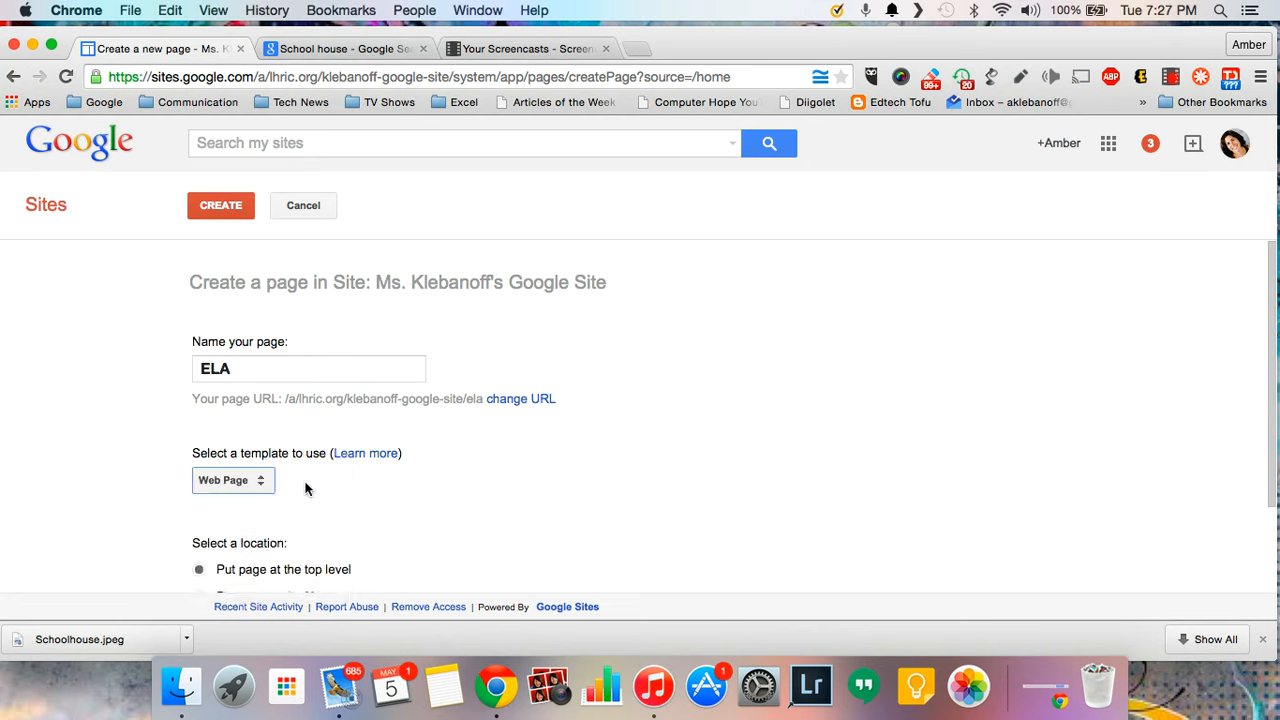
scroll(313, 478, "down", 2)
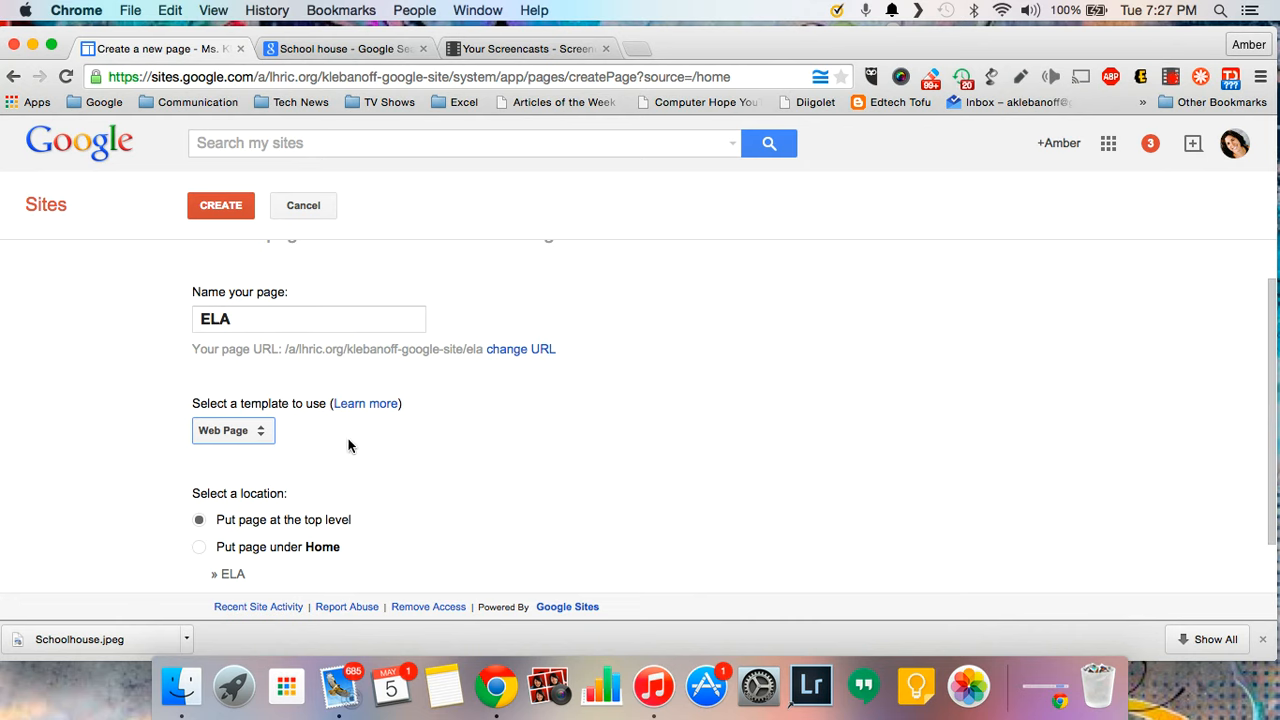
left_click(243, 207)
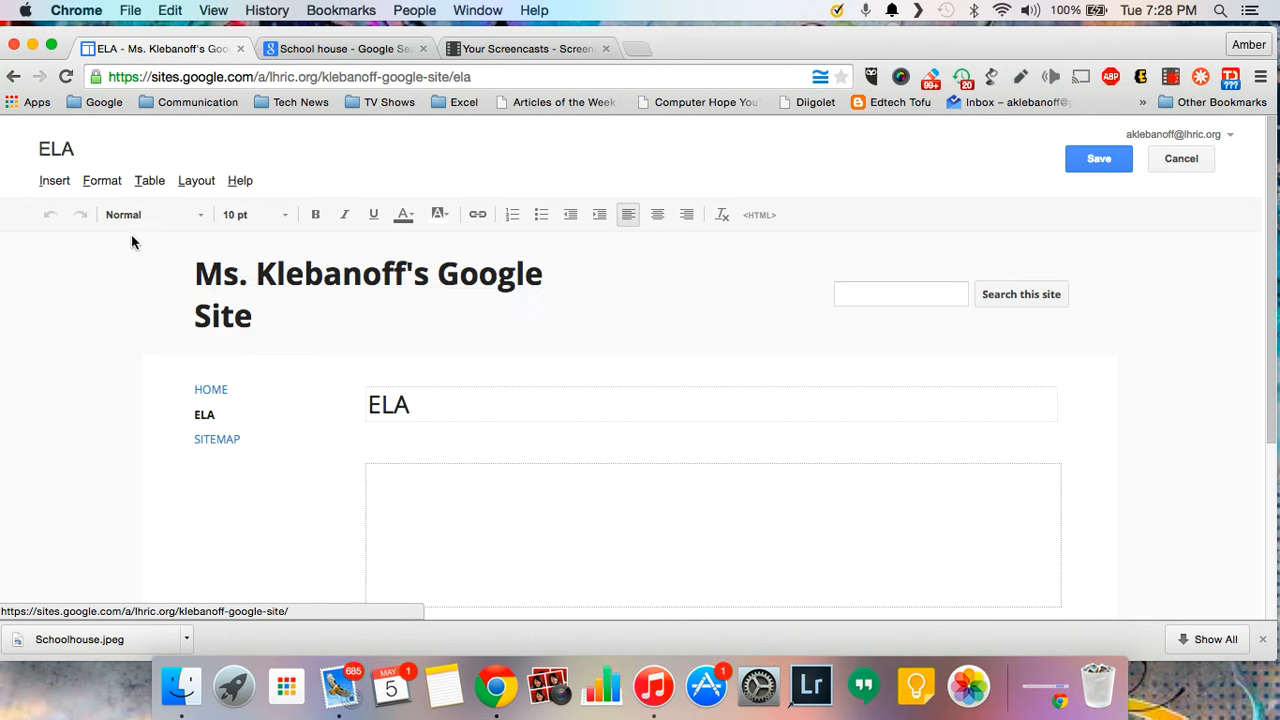
left_click(62, 188)
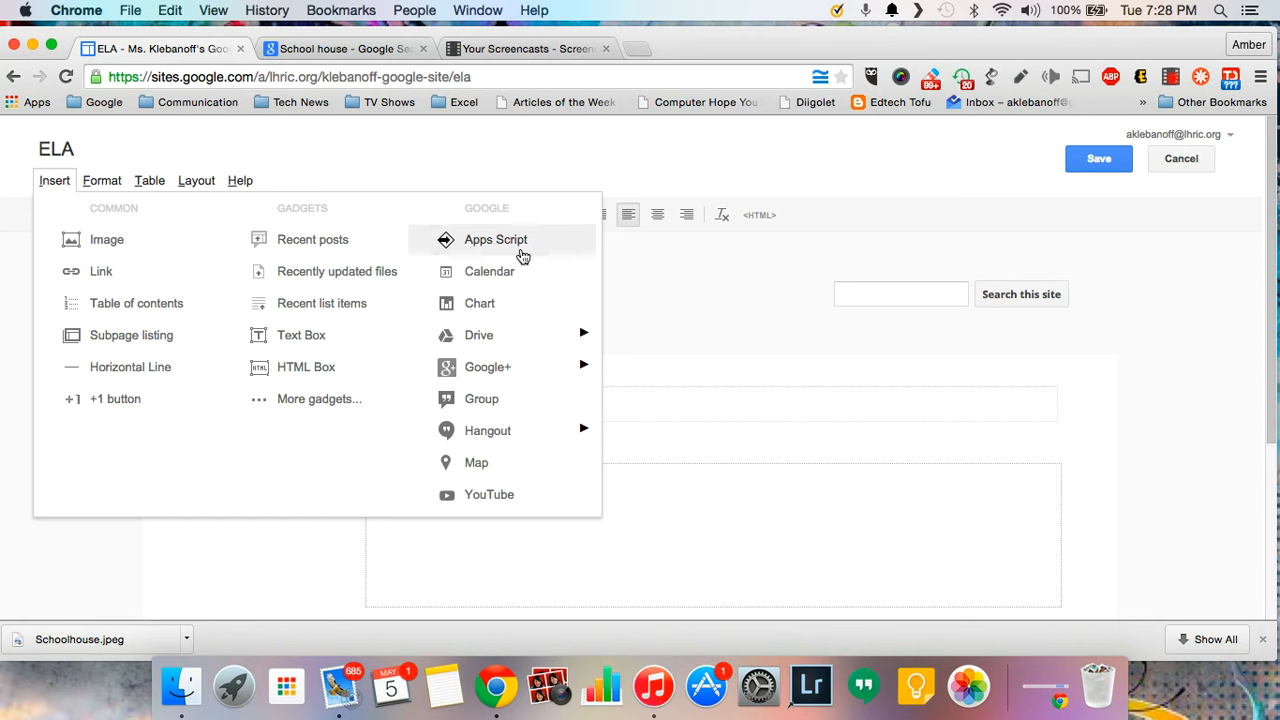
mouse_move(555, 341)
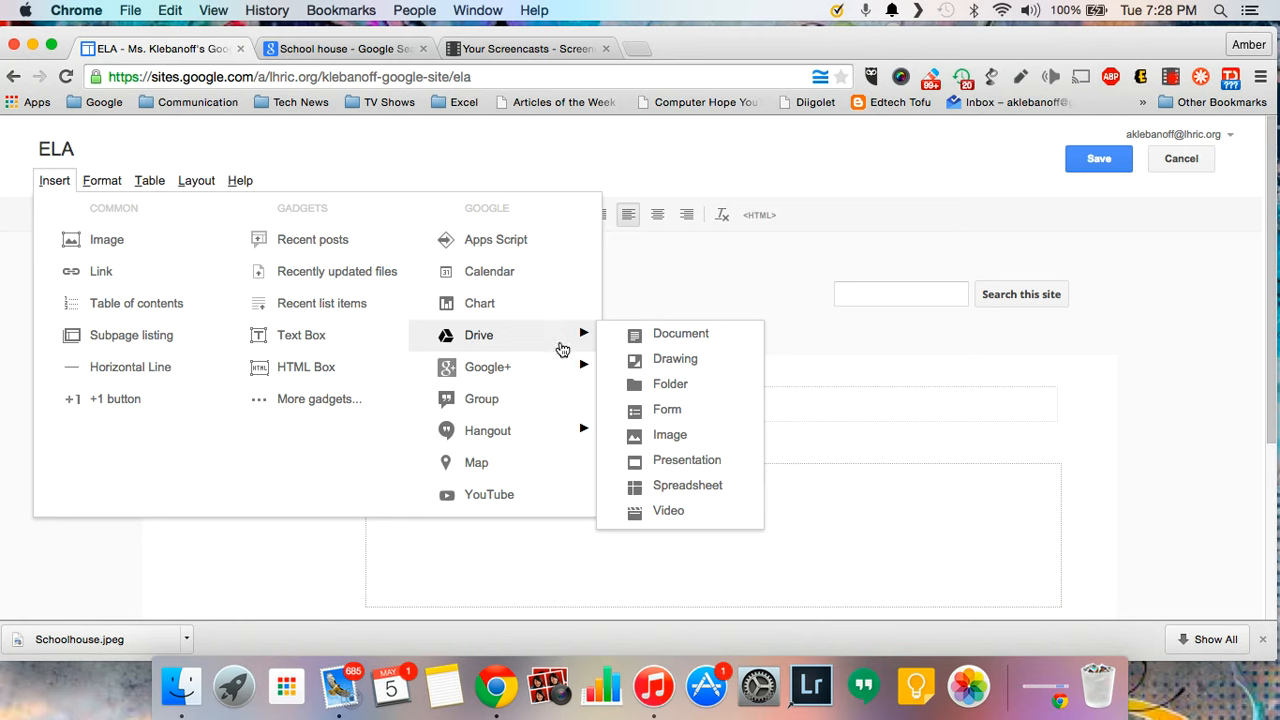
mouse_move(565, 369)
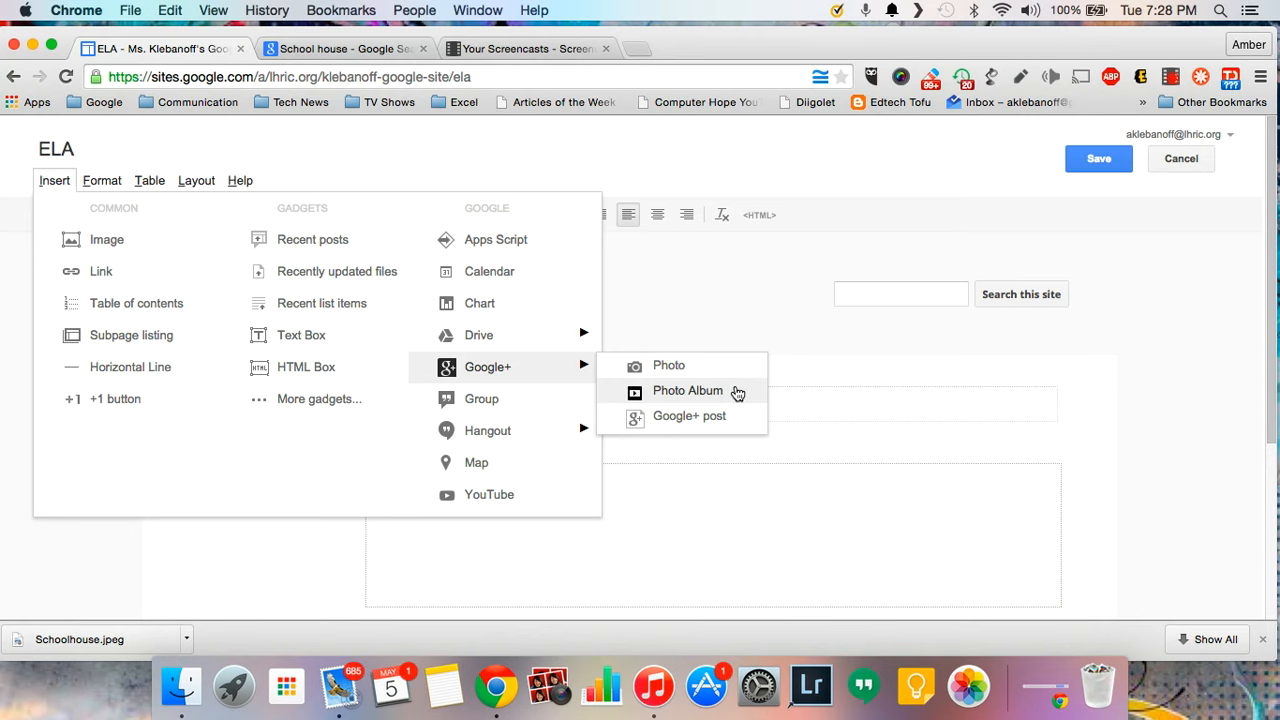
left_click(726, 322)
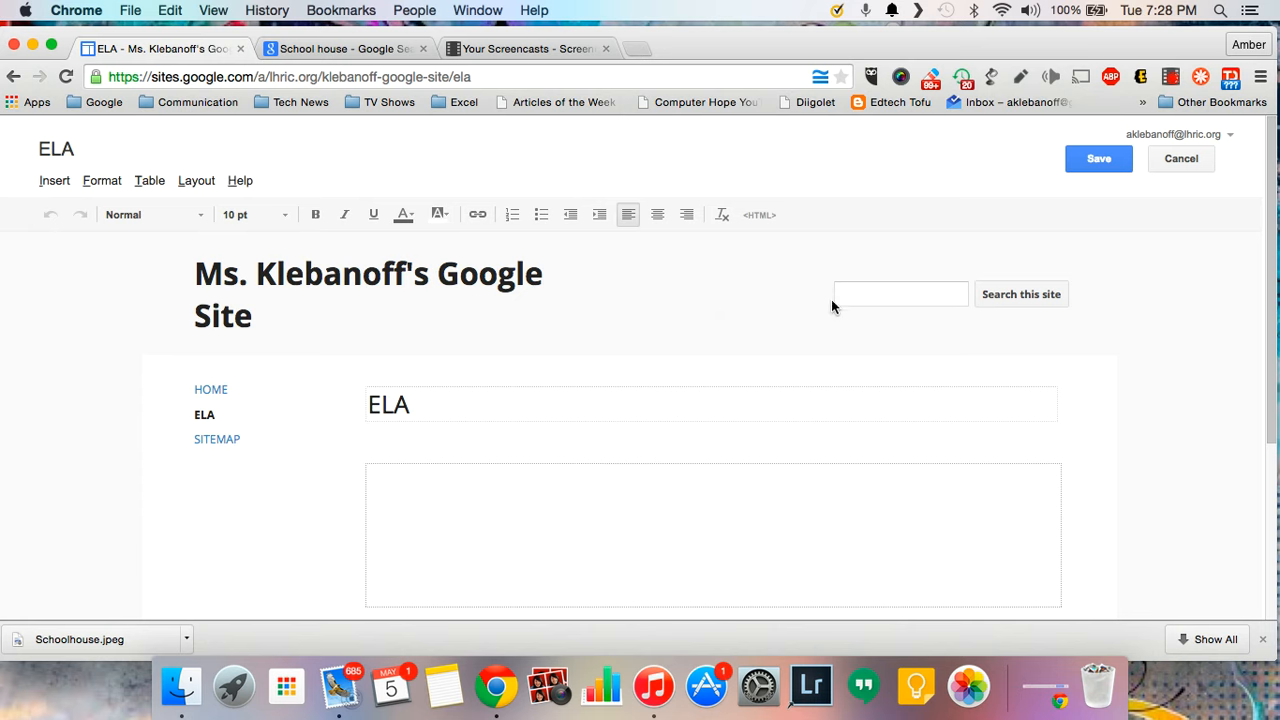
- Save the ELA page and switch to Edit site layout mode
left_click(1093, 163)
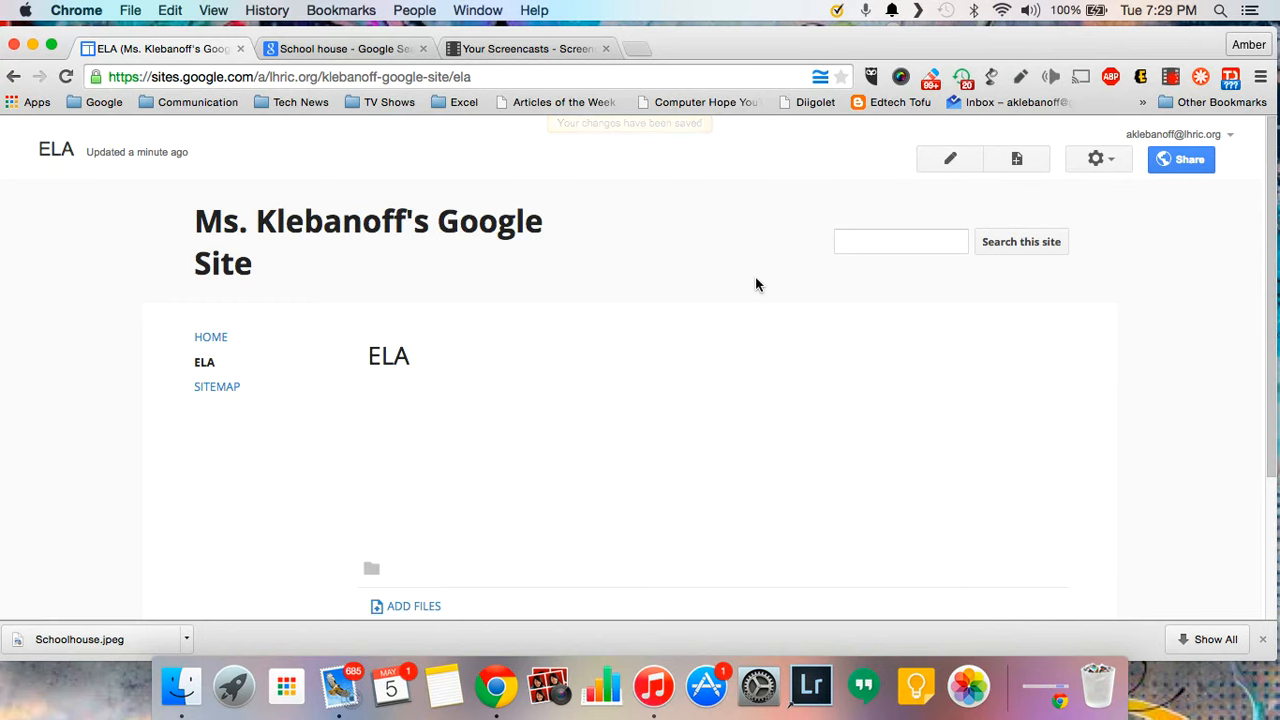
left_click(1113, 161)
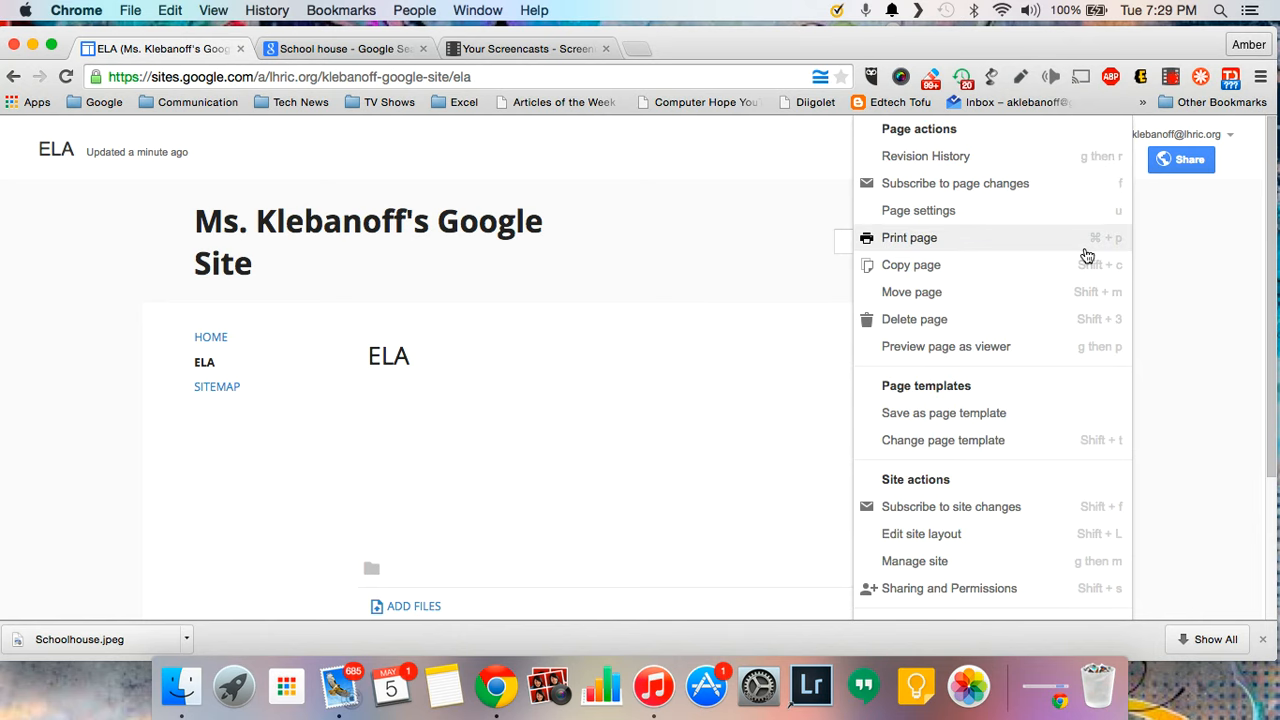
left_click(1045, 540)
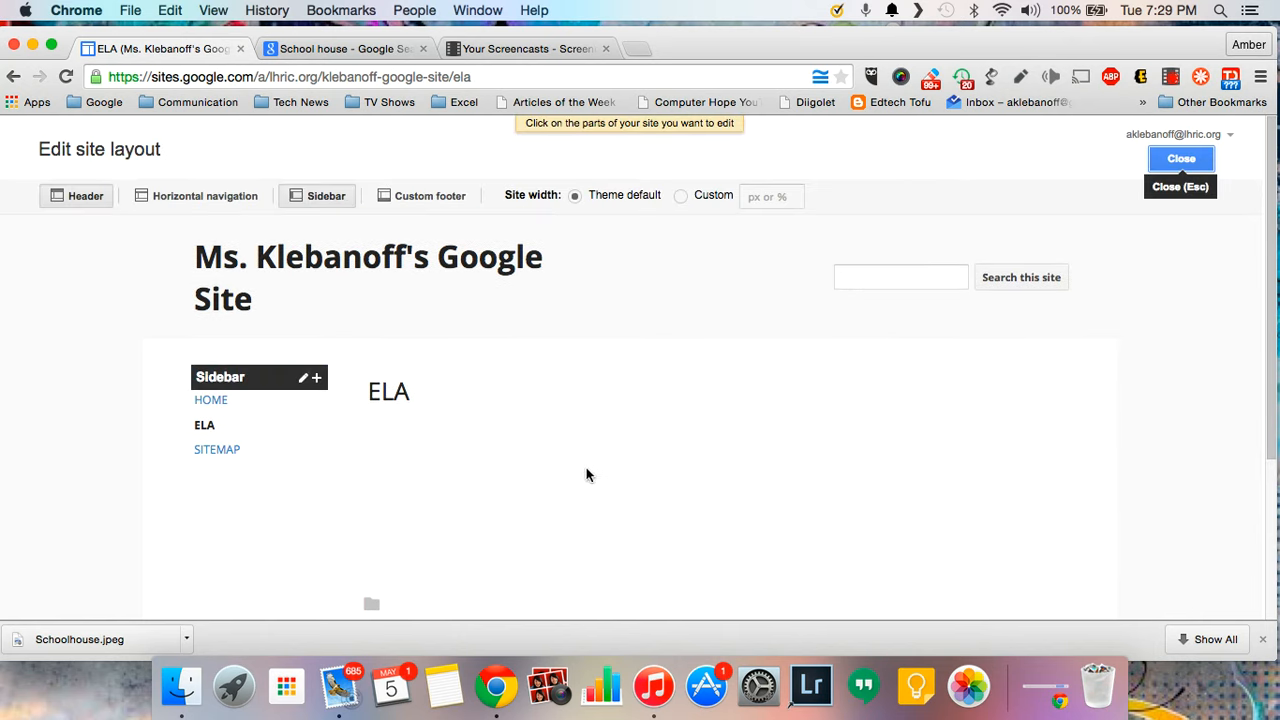
- Open Configure navigation for the sidebar's Navigation gadget
mouse_move(327, 463)
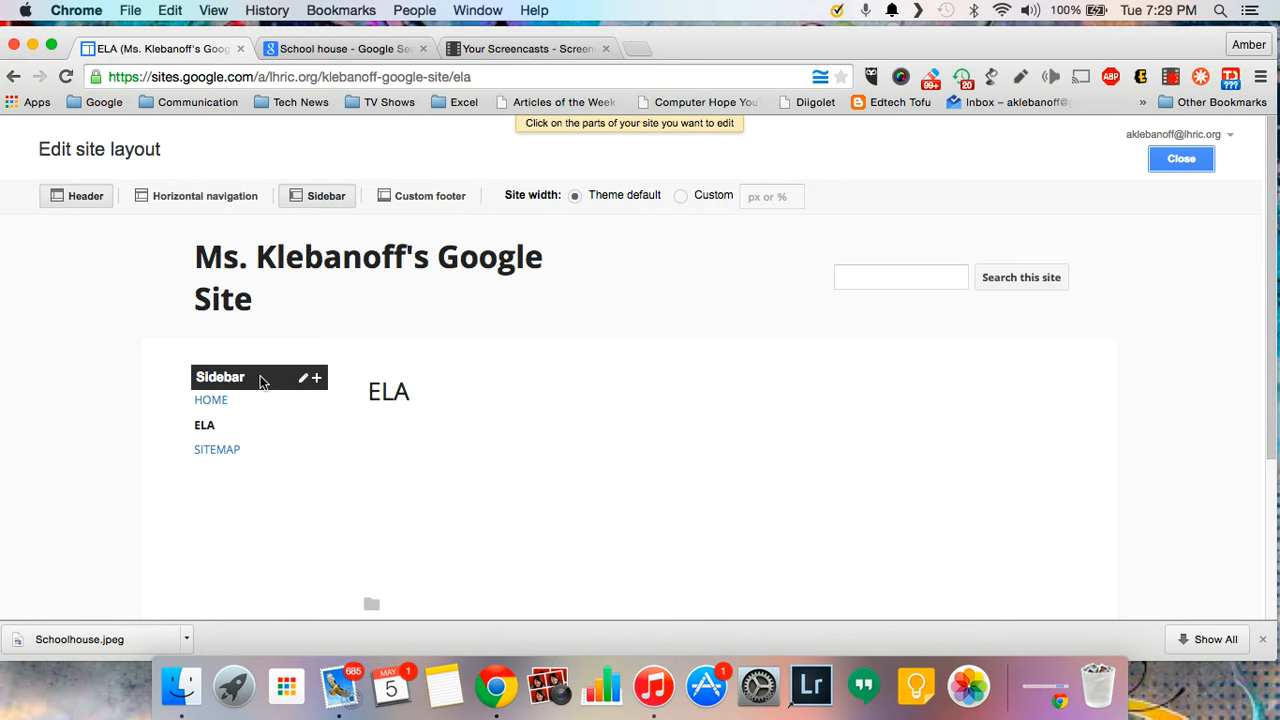
mouse_move(265, 408)
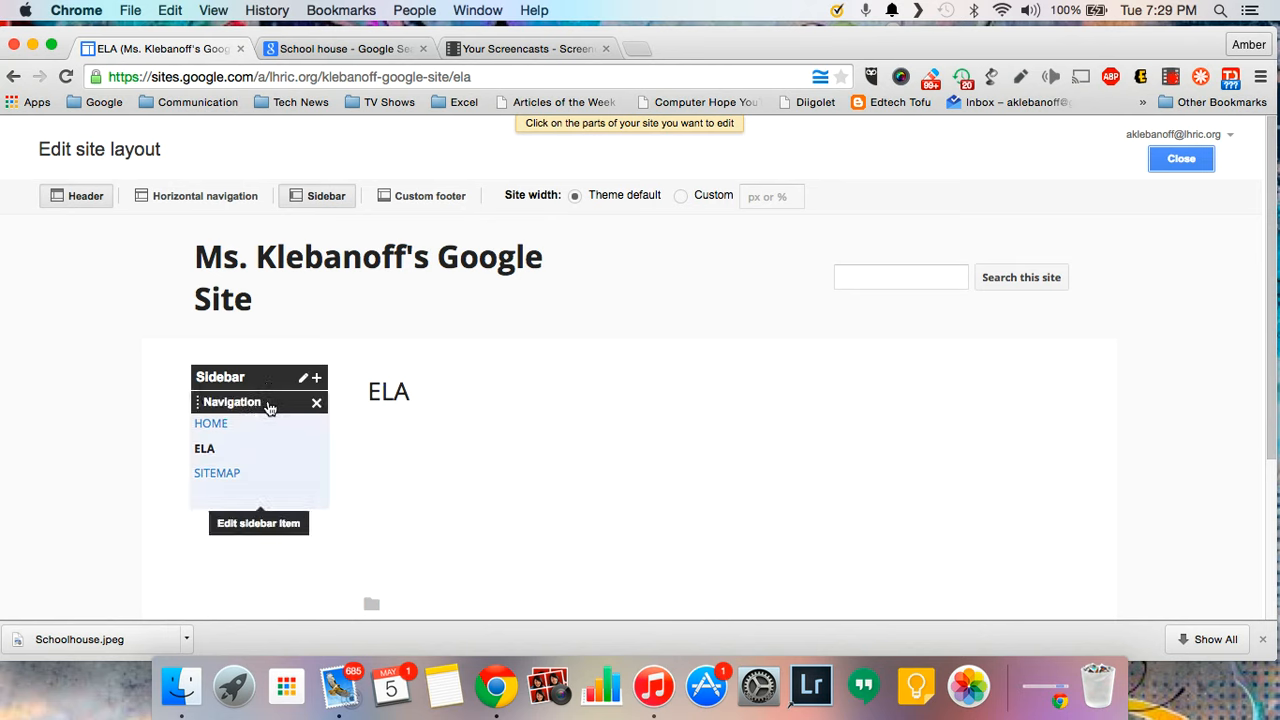
left_click(237, 453)
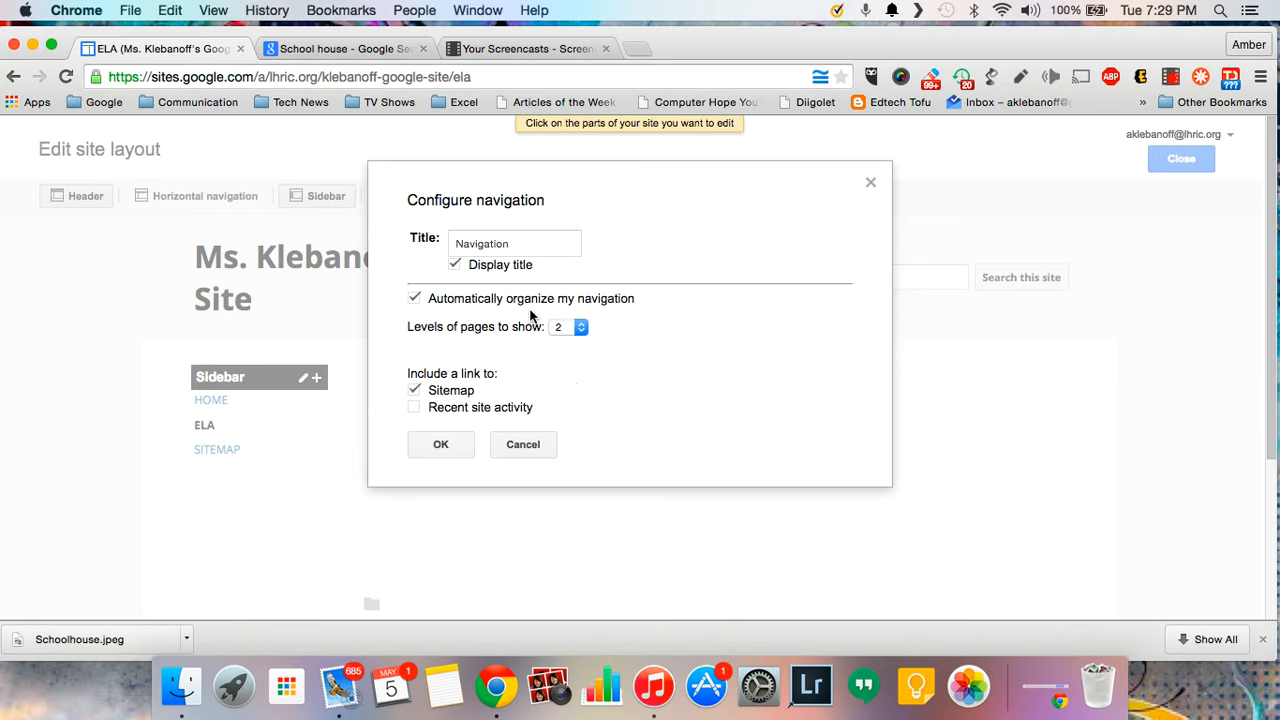
- Turn off automatic navigation organization and add the ELA page to the sidebar navigation
left_click(414, 299)
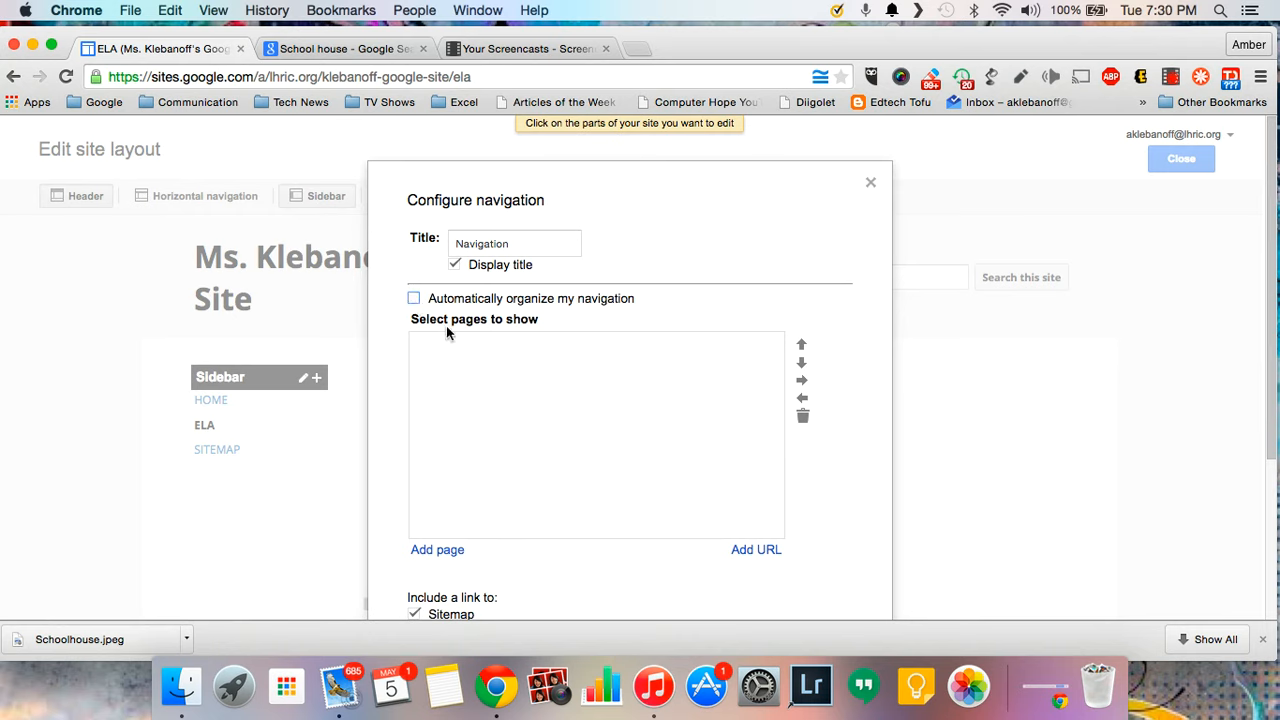
left_click_drag(411, 320, 542, 317)
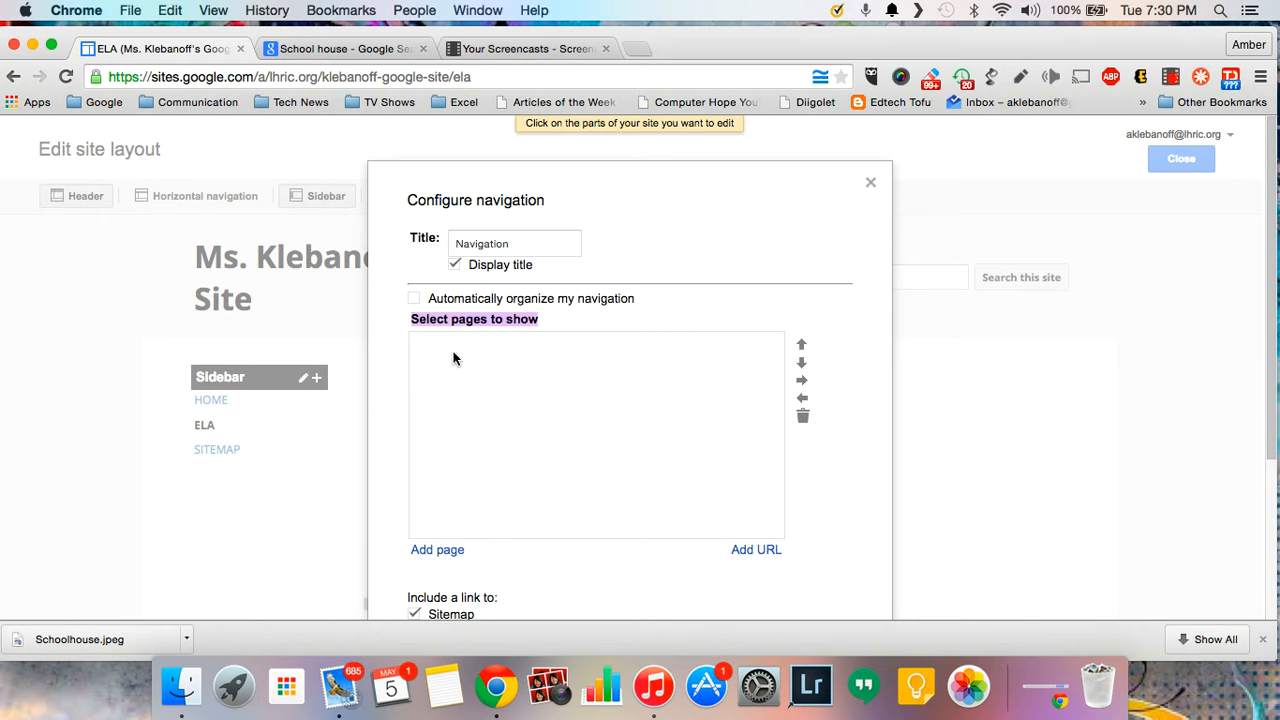
left_click(545, 319)
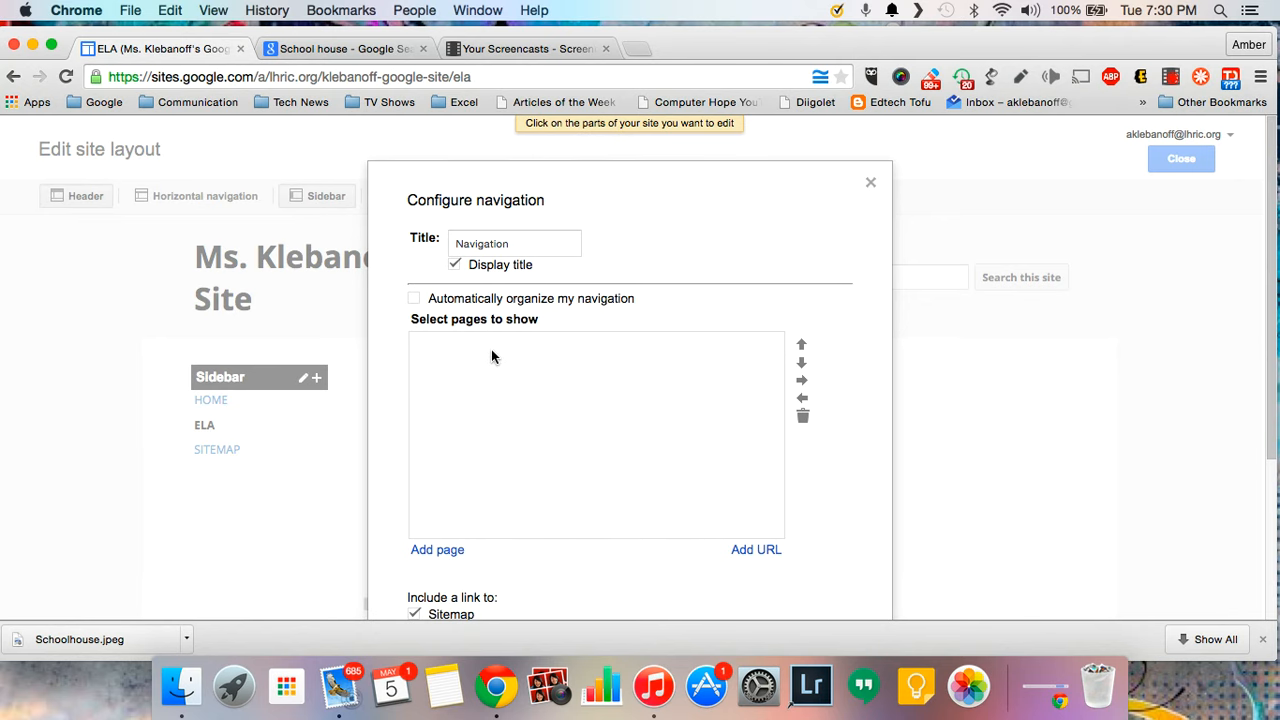
scroll(489, 369, "down", 2)
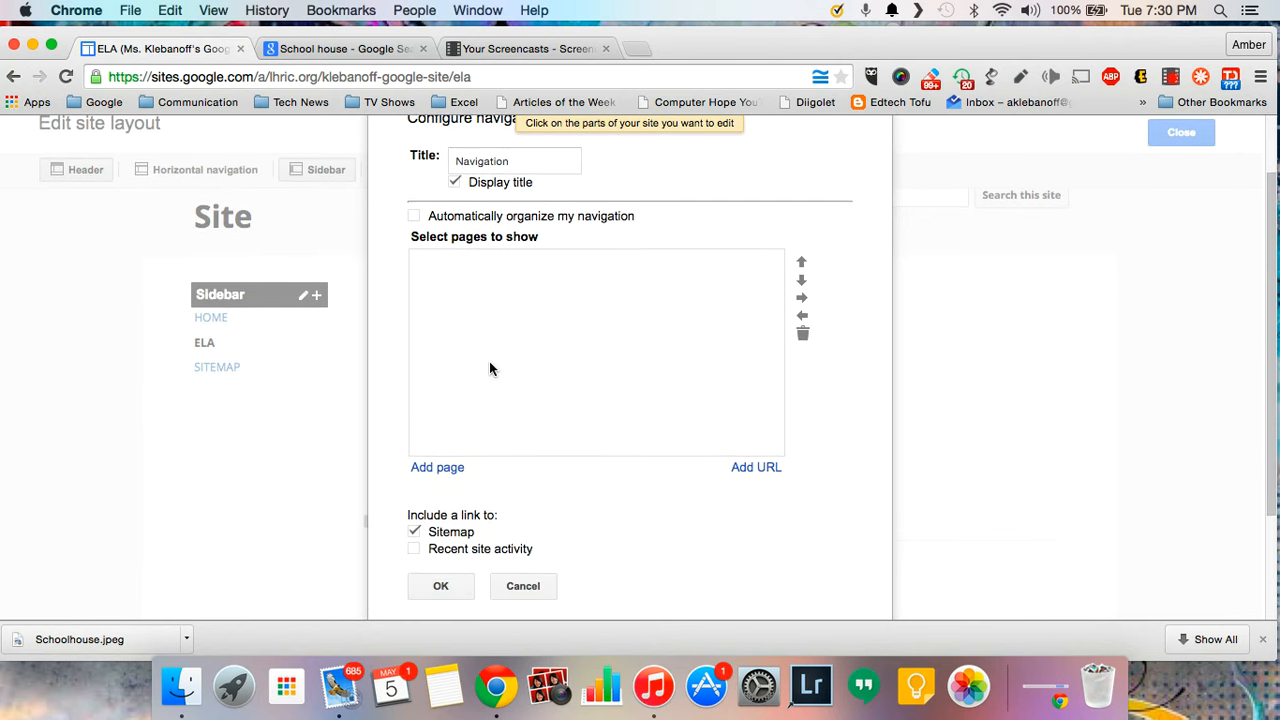
left_click(446, 466)
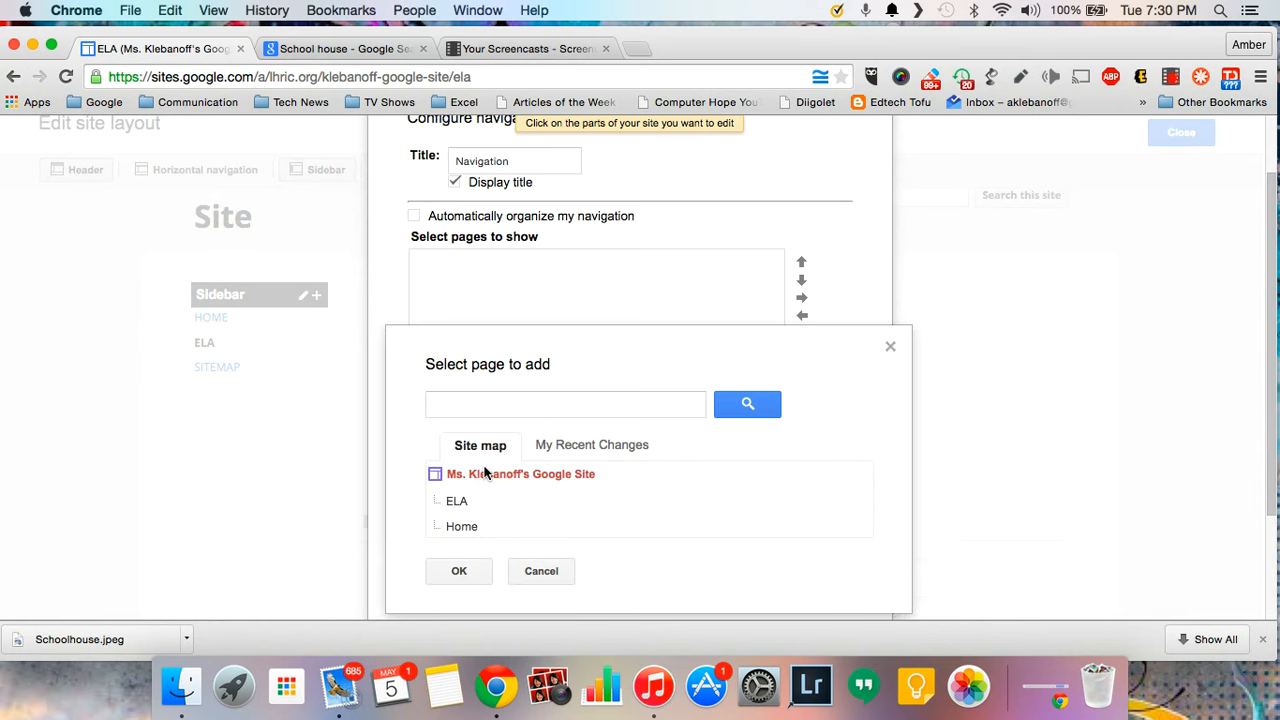
left_click(458, 503)
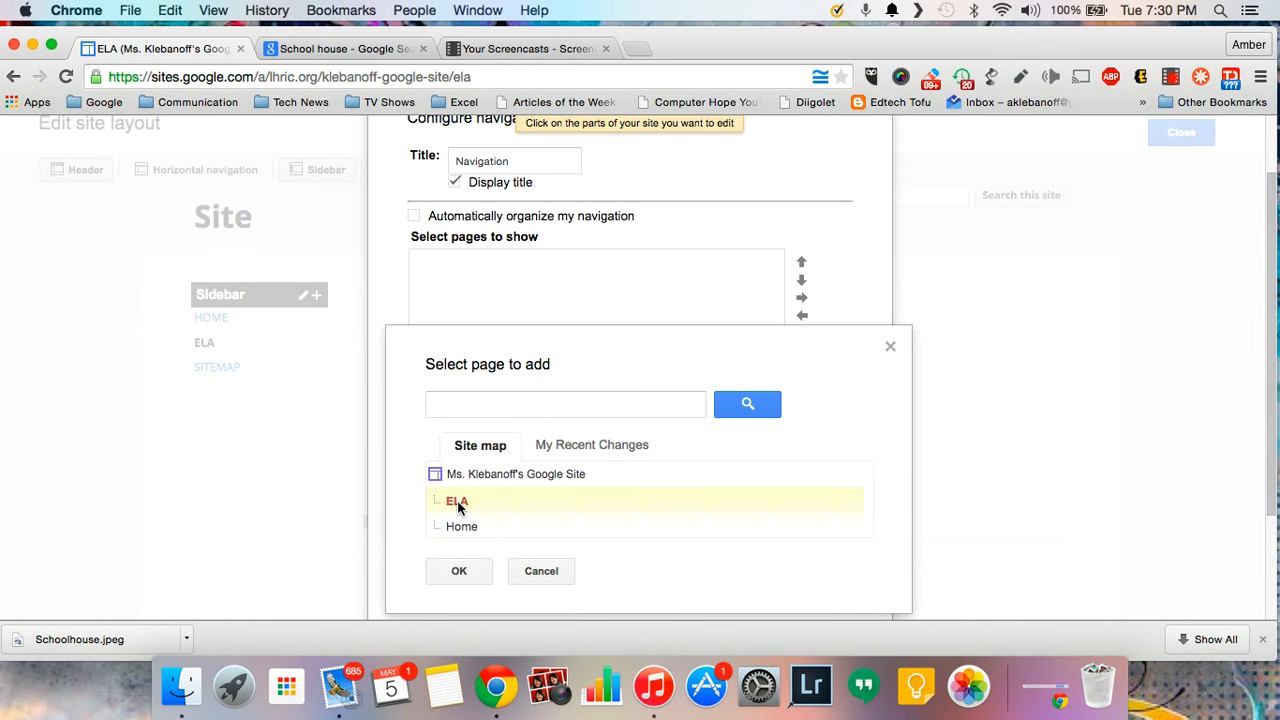
left_click(460, 571)
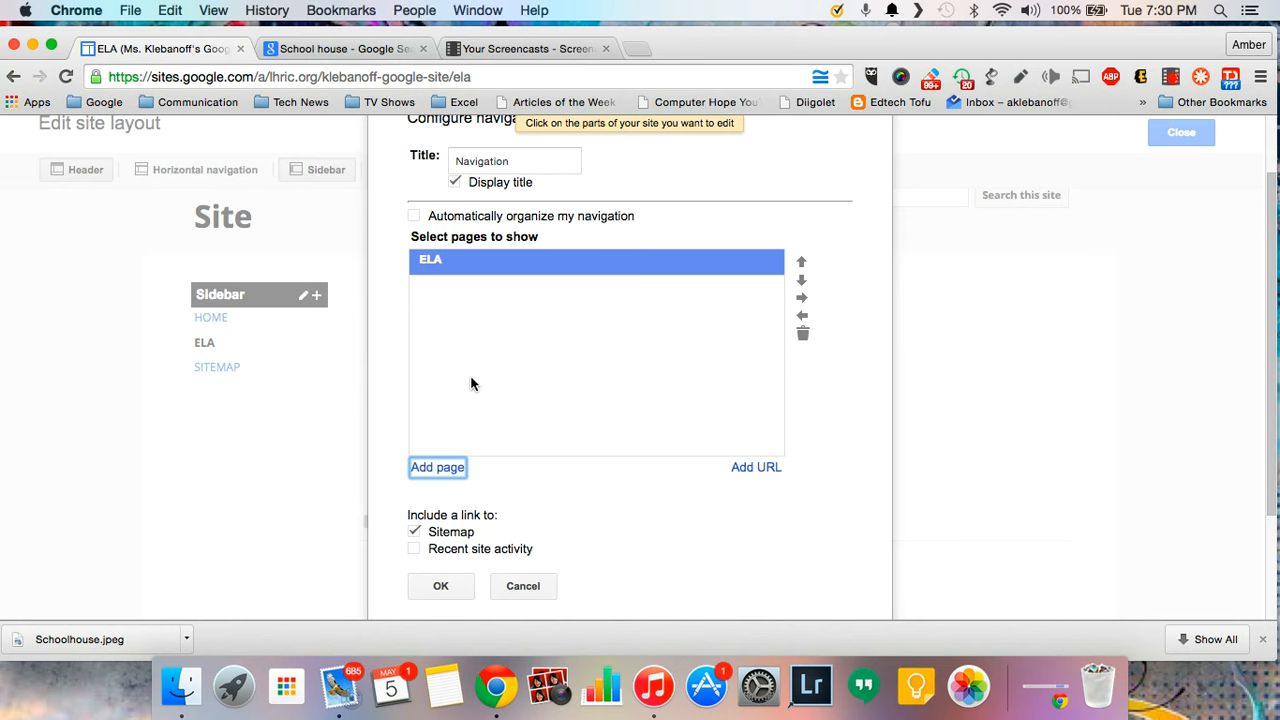
- Add an IXL link to ixl.com that opens in a new window, and apply the navigation changes
left_click(742, 470)
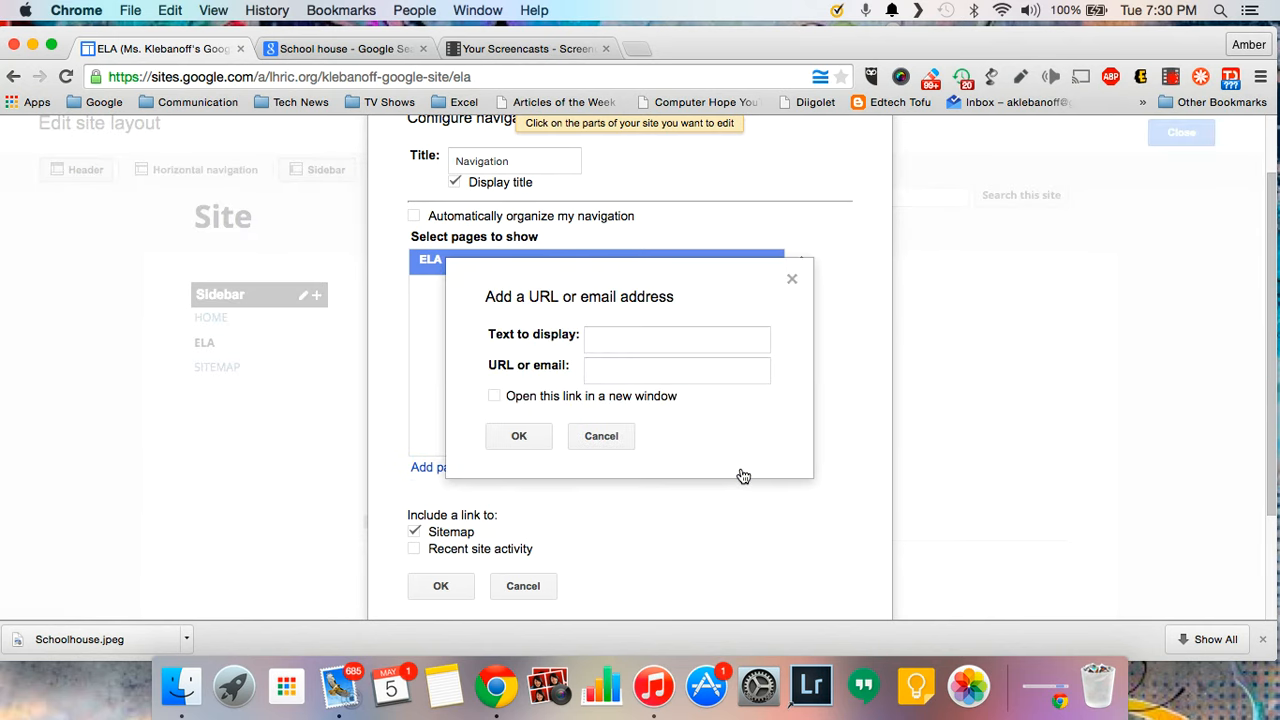
left_click(691, 341)
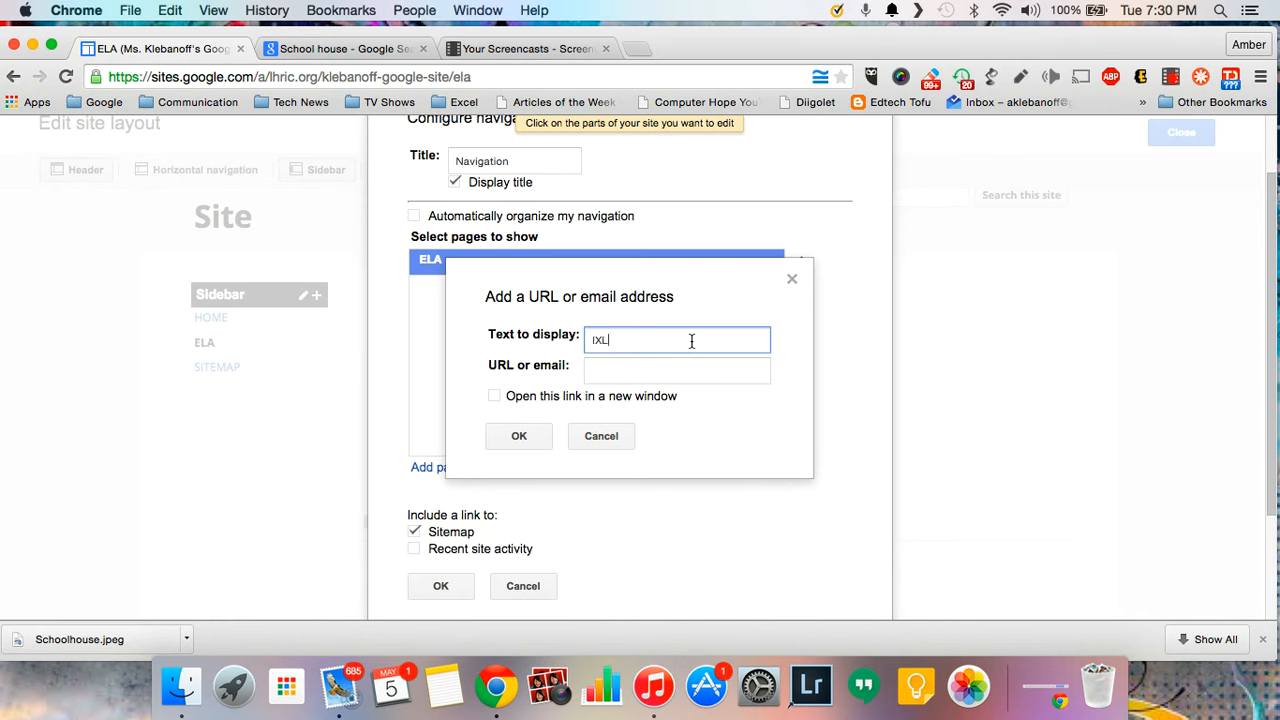
left_click(661, 374)
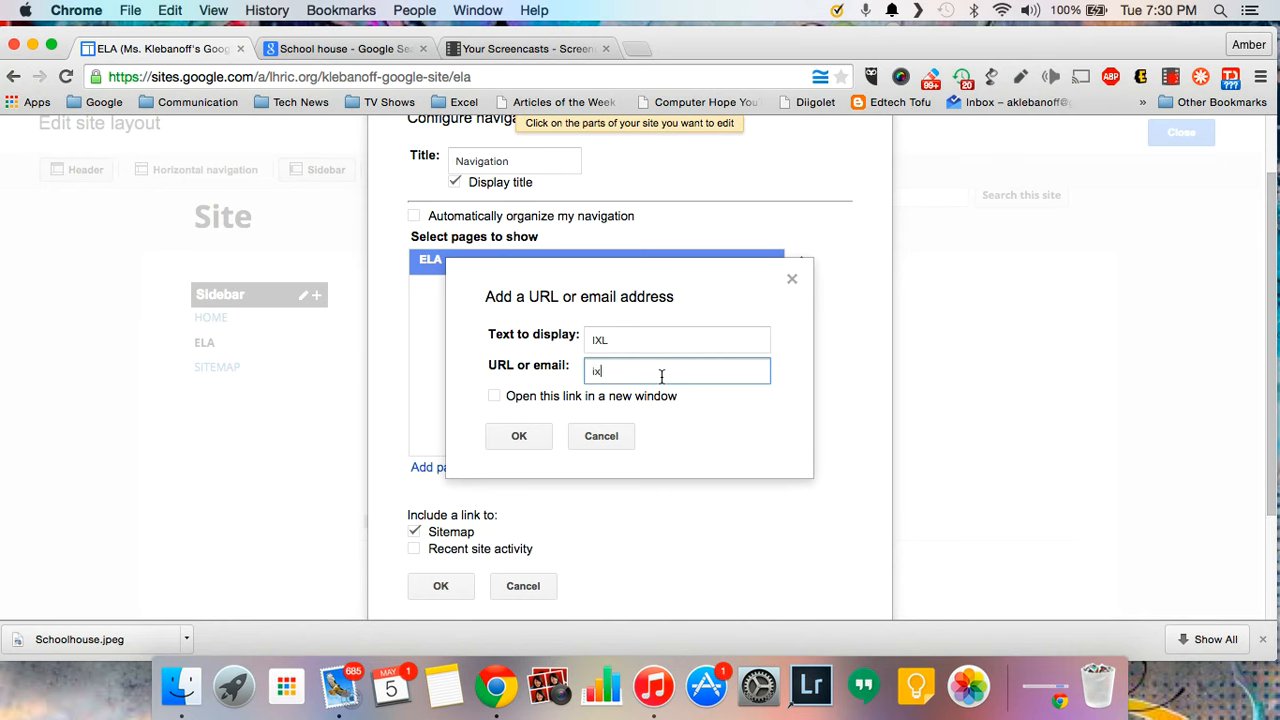
type("ixl.com")
left_click(521, 398)
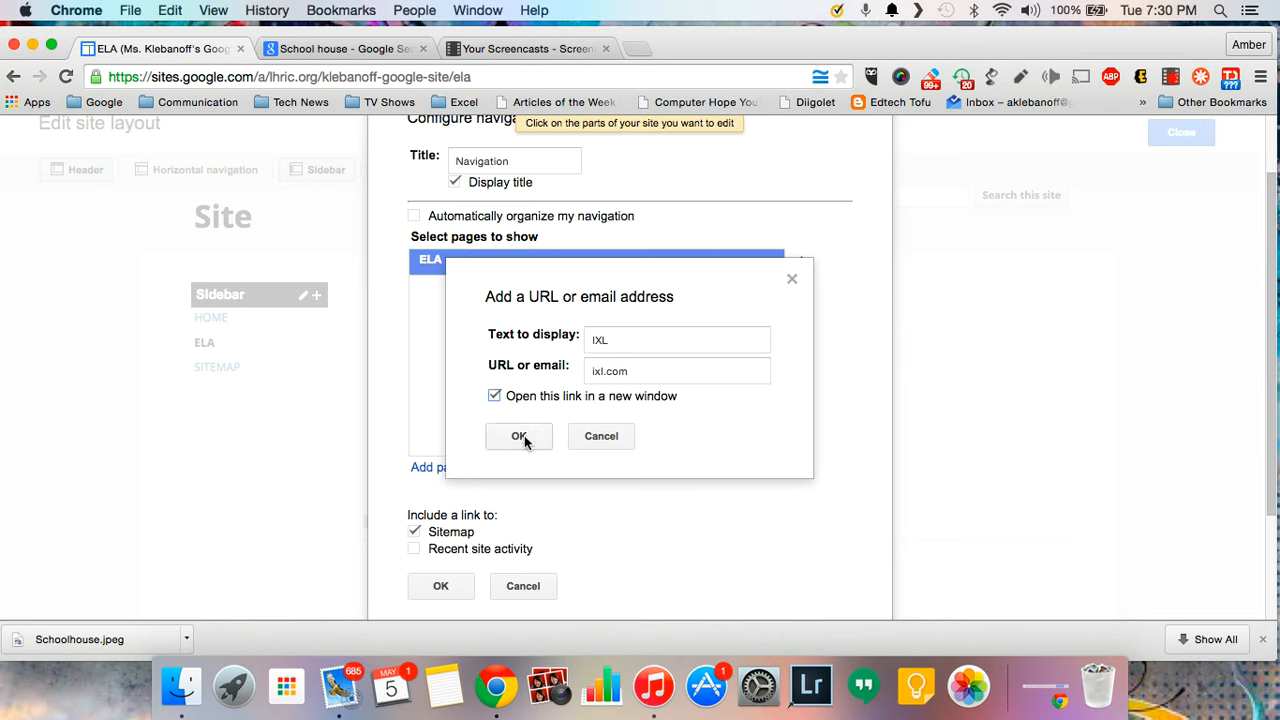
left_click(519, 436)
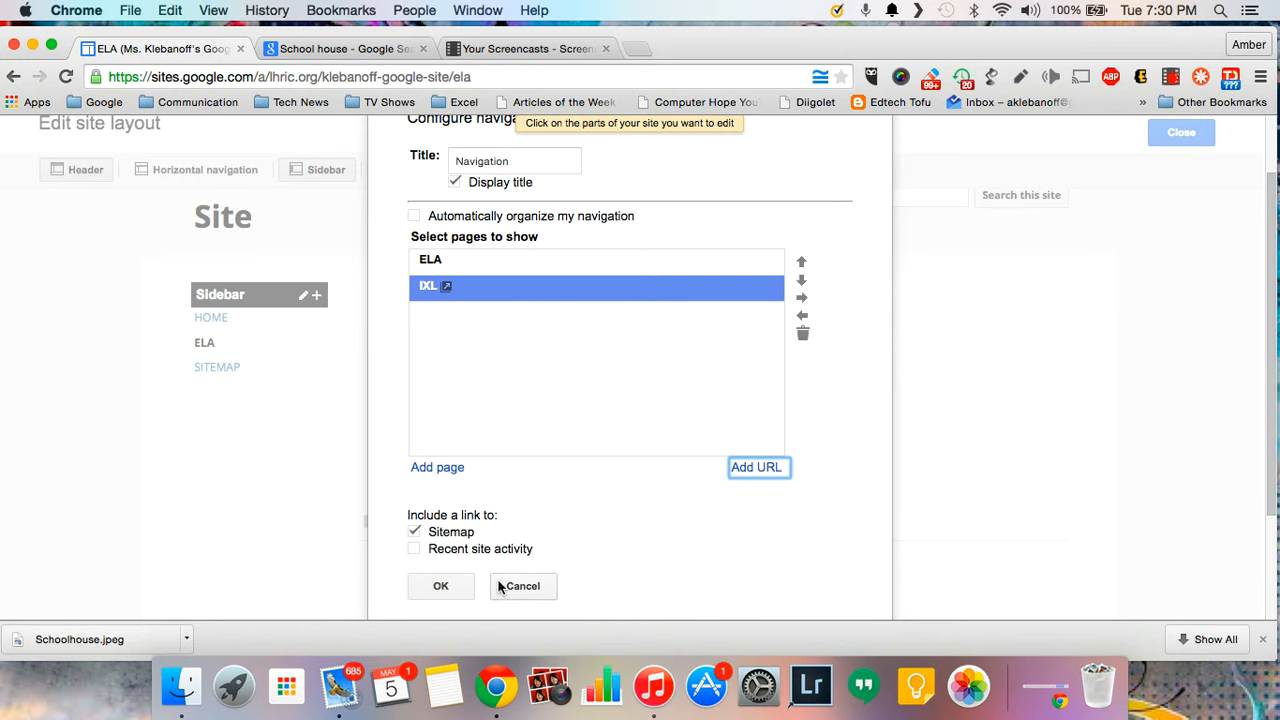
left_click(440, 588)
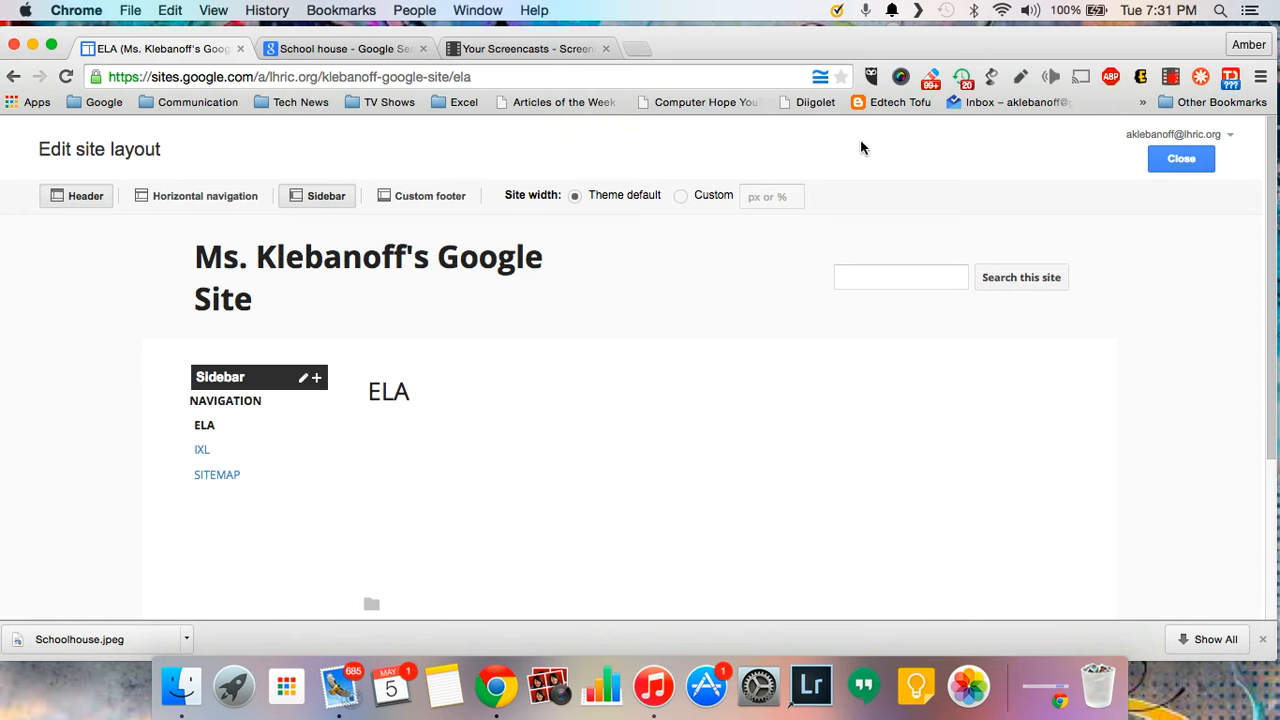
- Exit the layout editor and test that the sidebar IXL link opens ixl.com in a new tab
left_click(1181, 160)
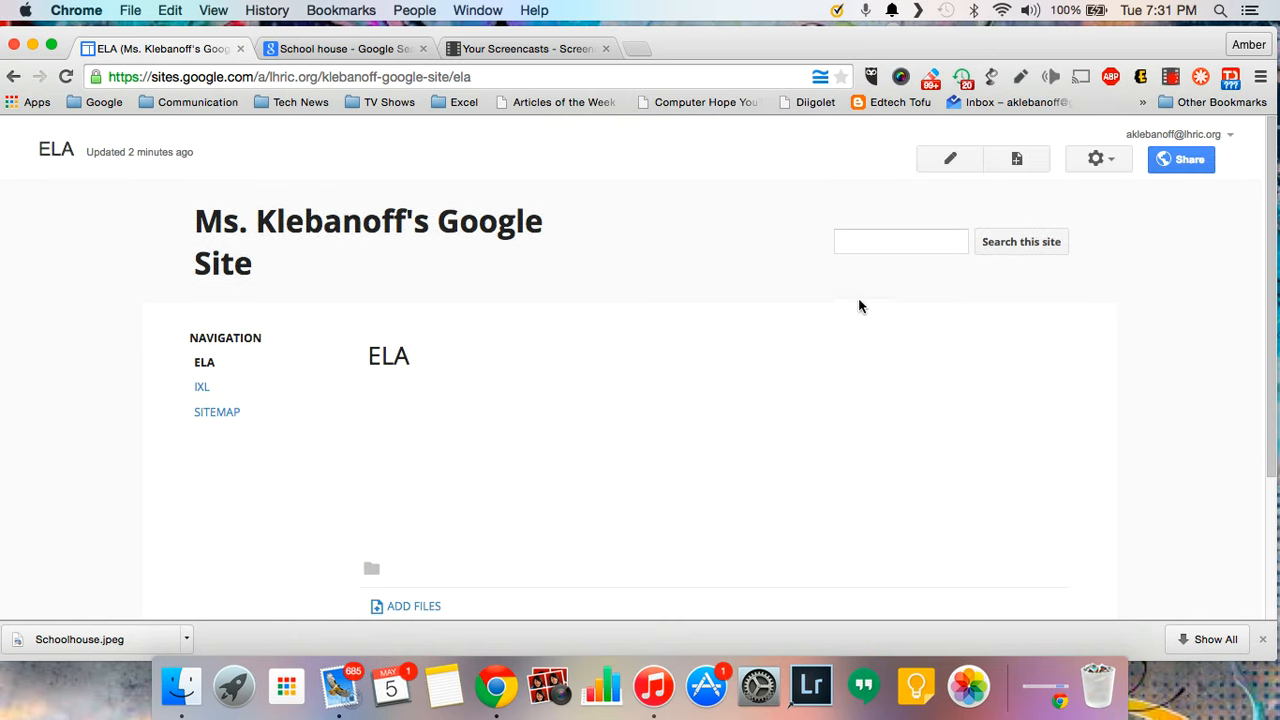
left_click(202, 388)
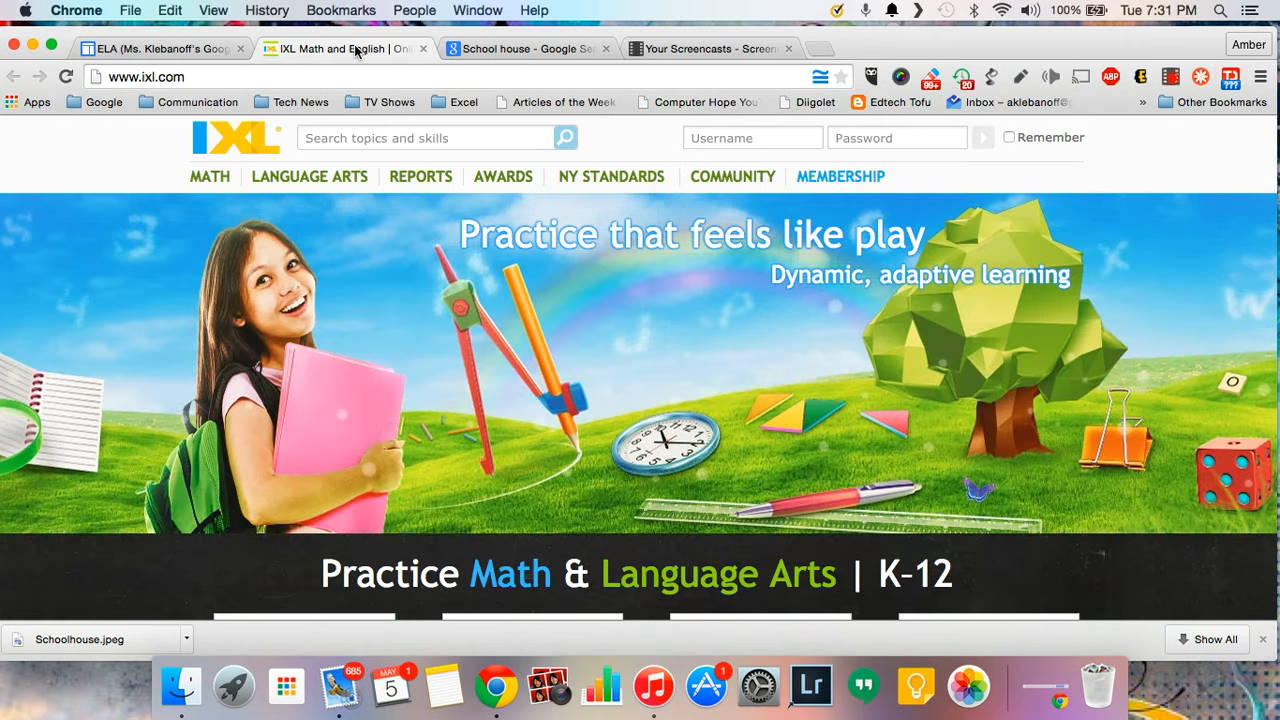
- Switch from the IXL tab back to the ELA page and review its ELA, IXL, SITEMAP sidebar
left_click(176, 49)
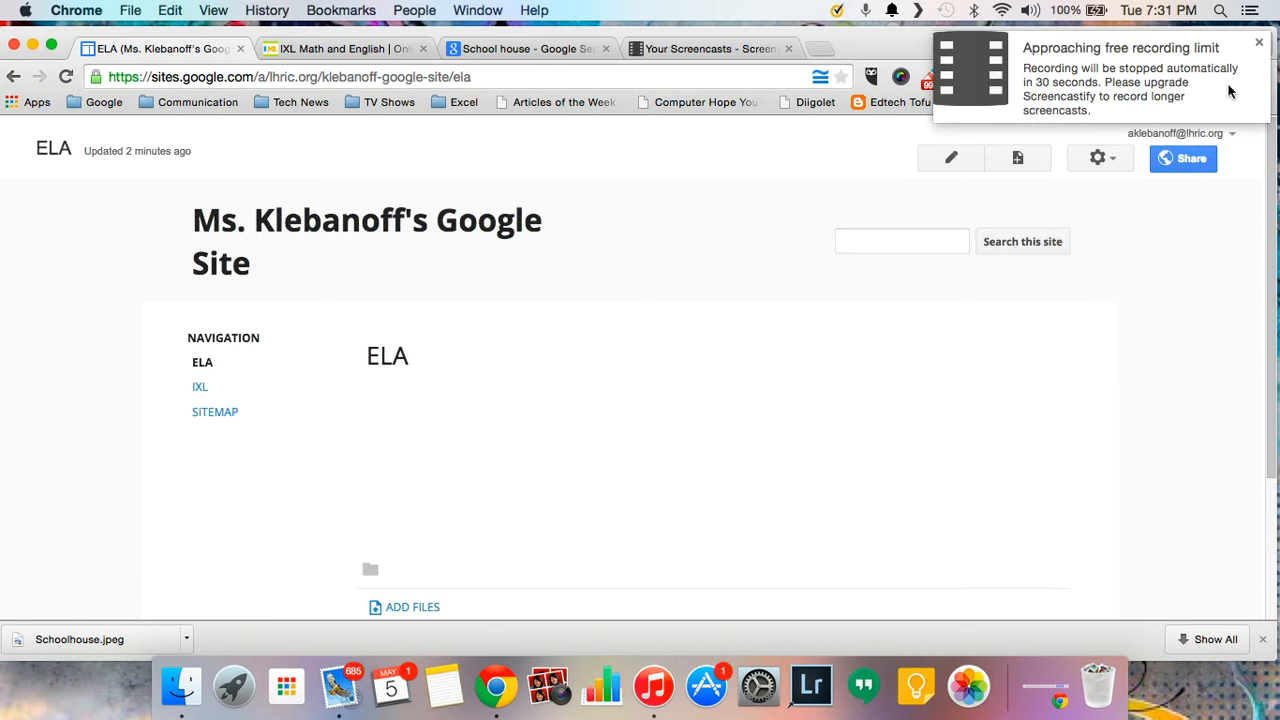
left_click(1259, 42)
left_click(1173, 75)
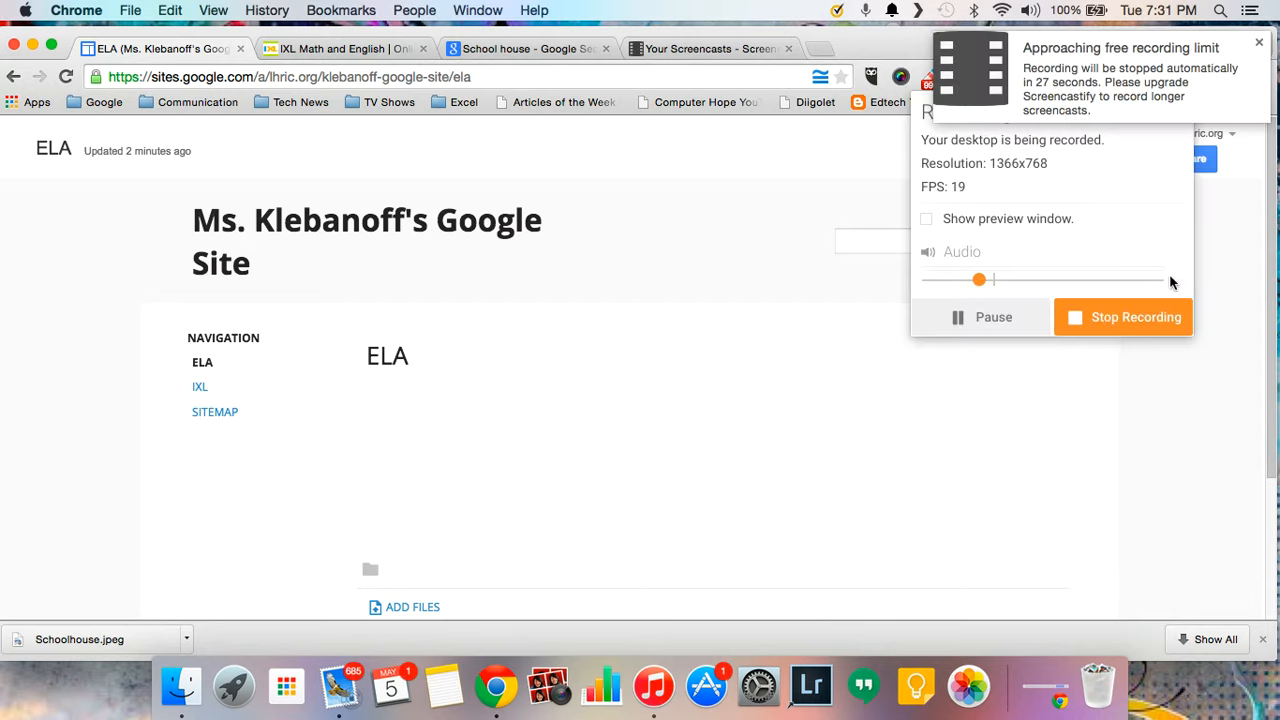